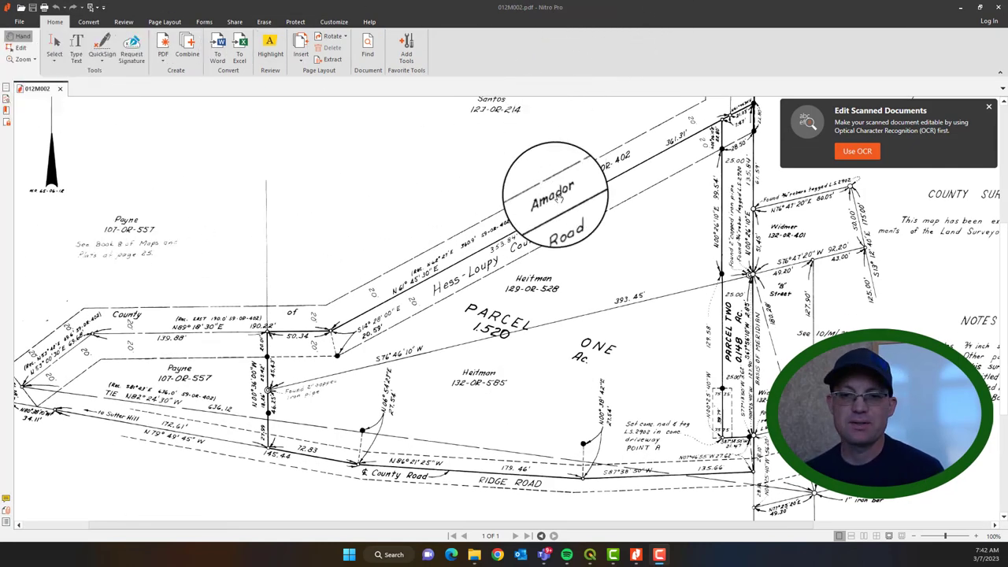
Pan around the scanned survey drawing in Nitro Pro to inspect it, then return to QGIS.
left_click_drag(618, 258, 607, 240)
left_click_drag(652, 217, 659, 261)
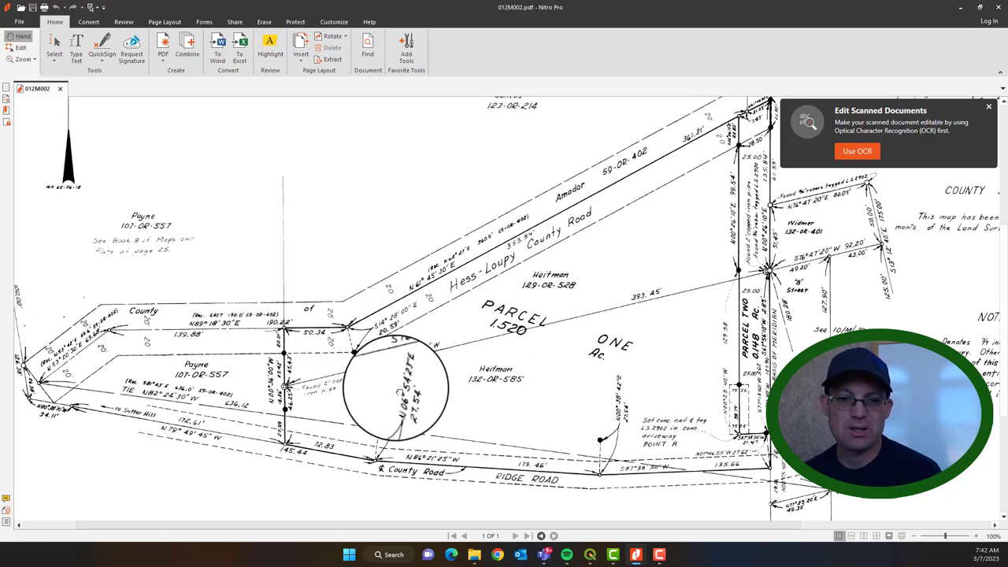
left_click_drag(398, 391, 429, 393)
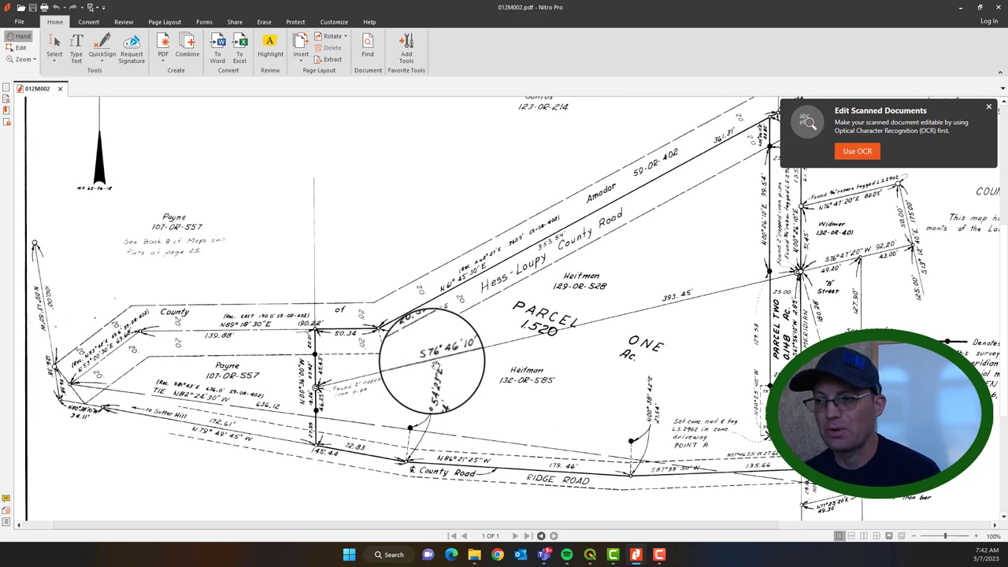
left_click_drag(588, 295, 615, 313)
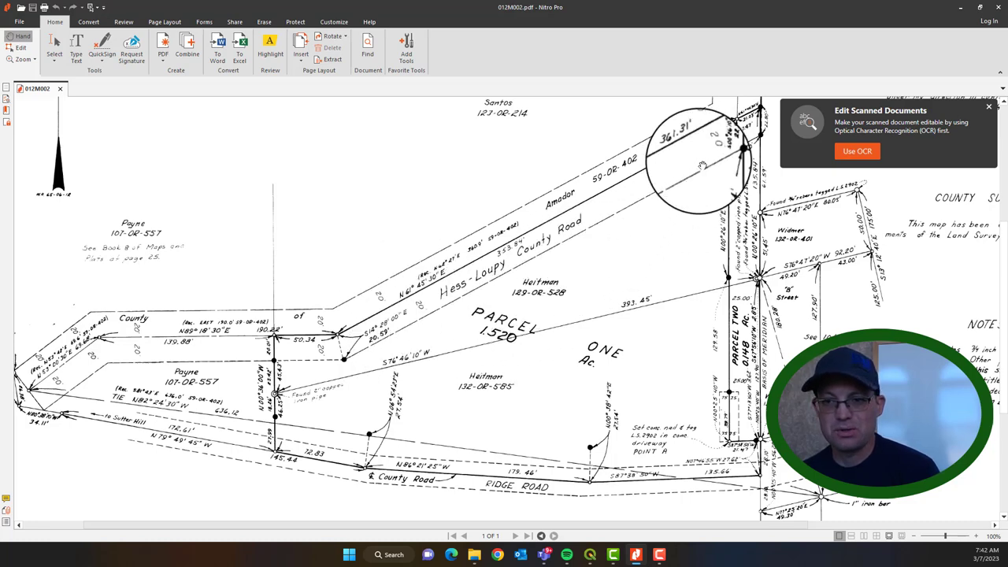
mouse_move(417, 368)
left_mouse_down()
mouse_move(484, 349)
mouse_move(540, 360)
mouse_move(484, 353)
mouse_move(648, 302)
mouse_move(537, 293)
left_mouse_up()
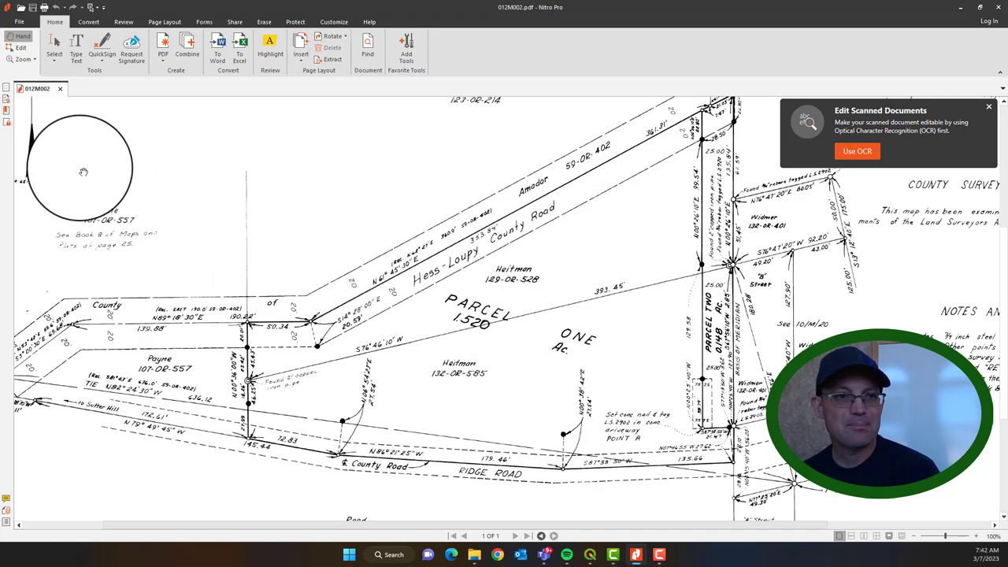
mouse_move(378, 253)
left_mouse_down()
mouse_move(479, 247)
mouse_move(341, 245)
mouse_move(396, 259)
mouse_move(383, 279)
mouse_move(412, 253)
mouse_move(407, 260)
mouse_move(399, 251)
left_mouse_up()
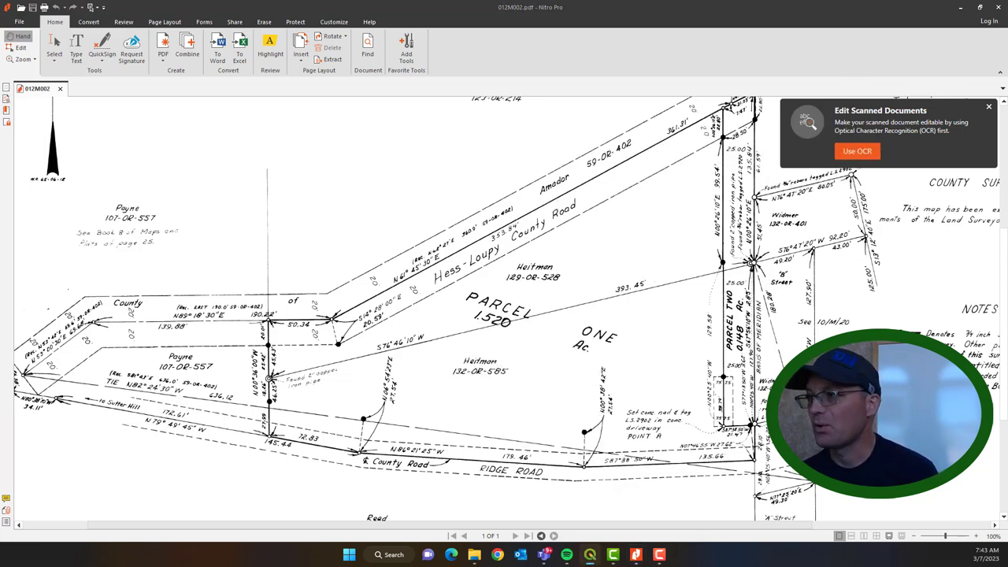
key("alt+Tab")
left_click_drag(630, 244, 439, 2)
scroll(629, 182, "down", 2)
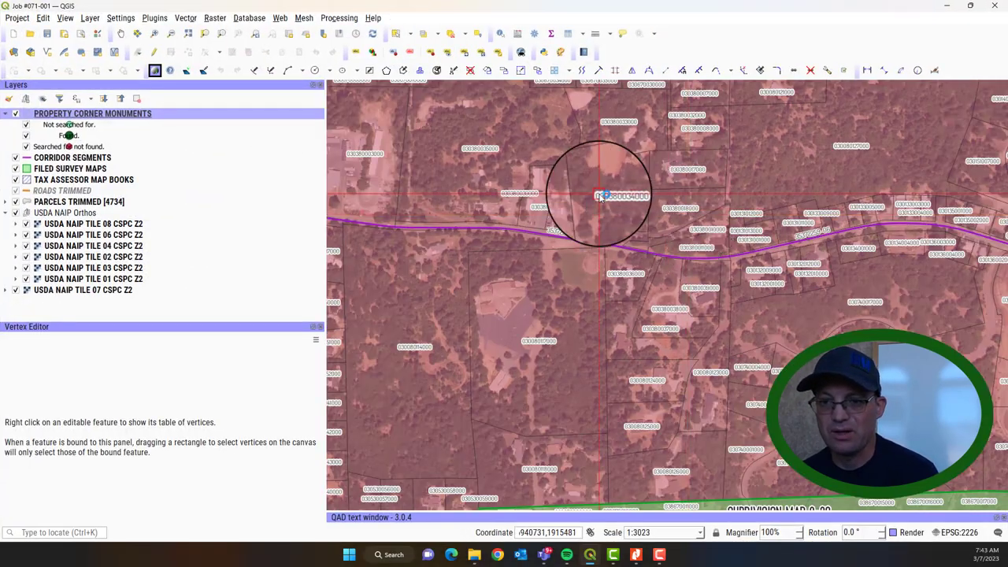
left_click_drag(596, 191, 558, 247)
scroll(518, 225, "up", 1)
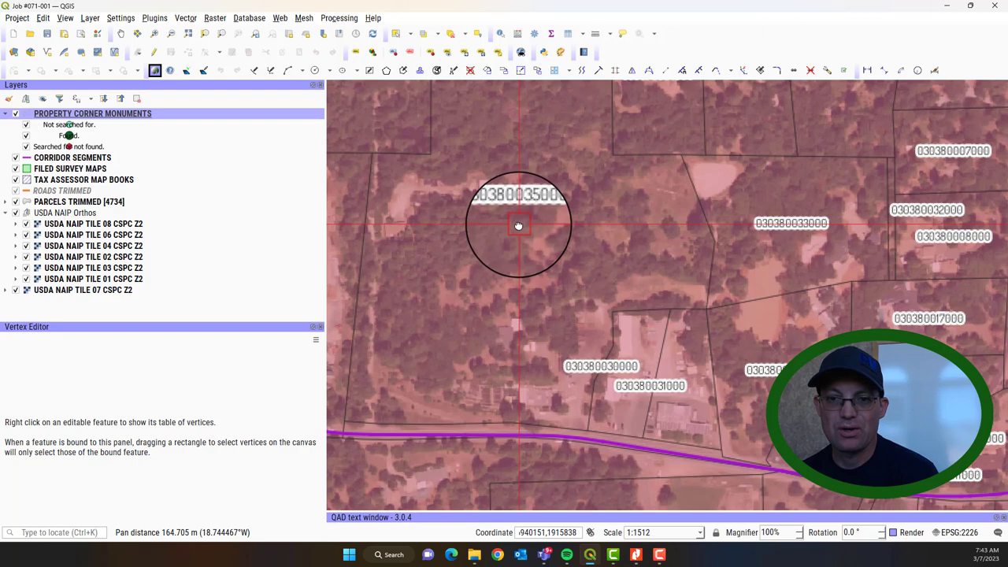
scroll(526, 269, "up", 1)
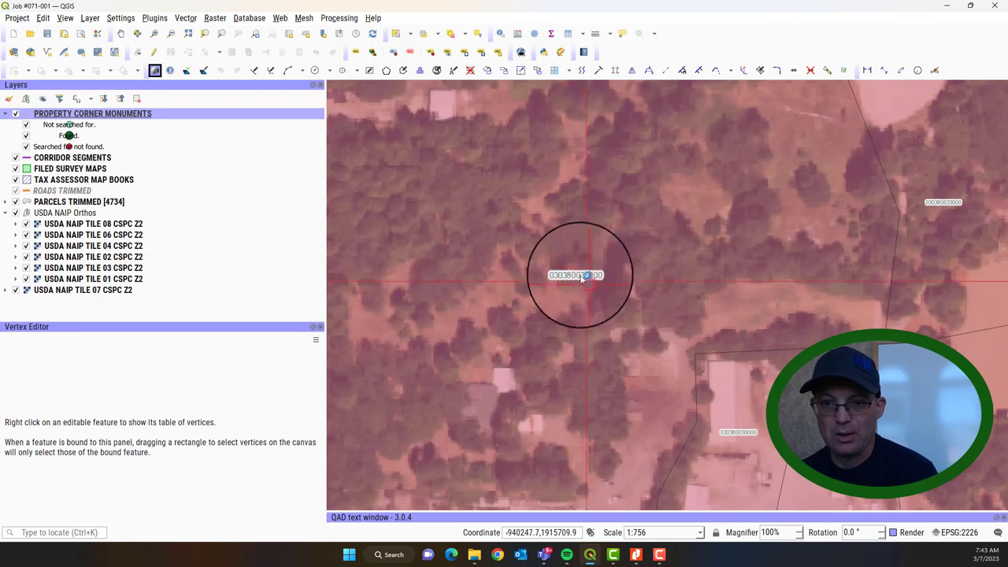
scroll(574, 280, "down", 1)
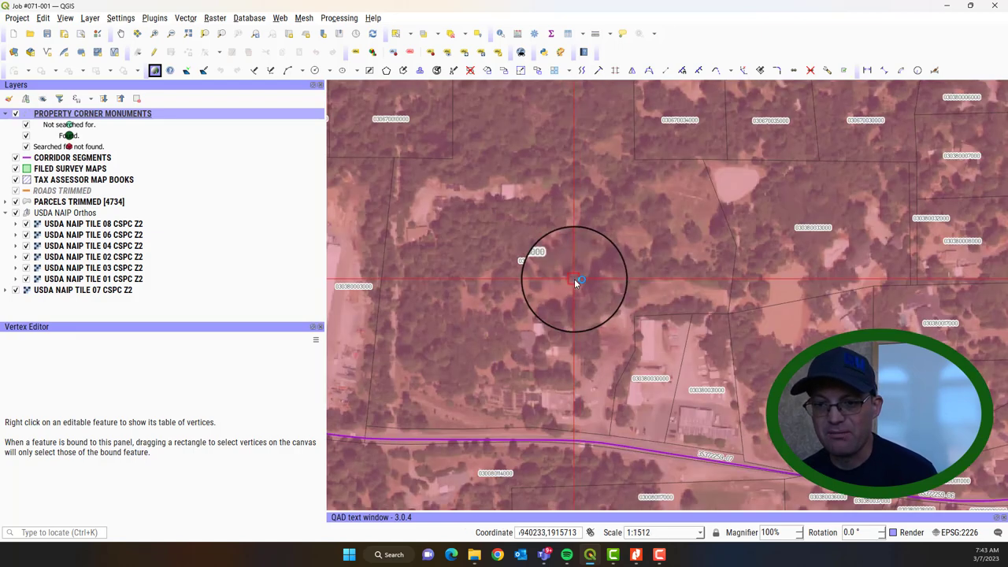
left_click_drag(765, 349, 517, 234)
scroll(504, 240, "down", 1)
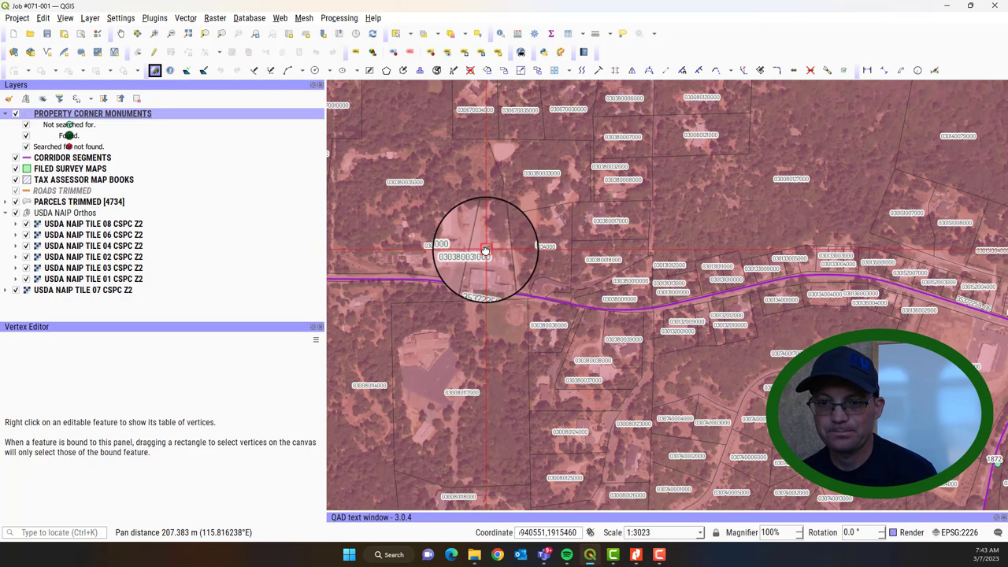
left_click_drag(580, 225, 597, 281)
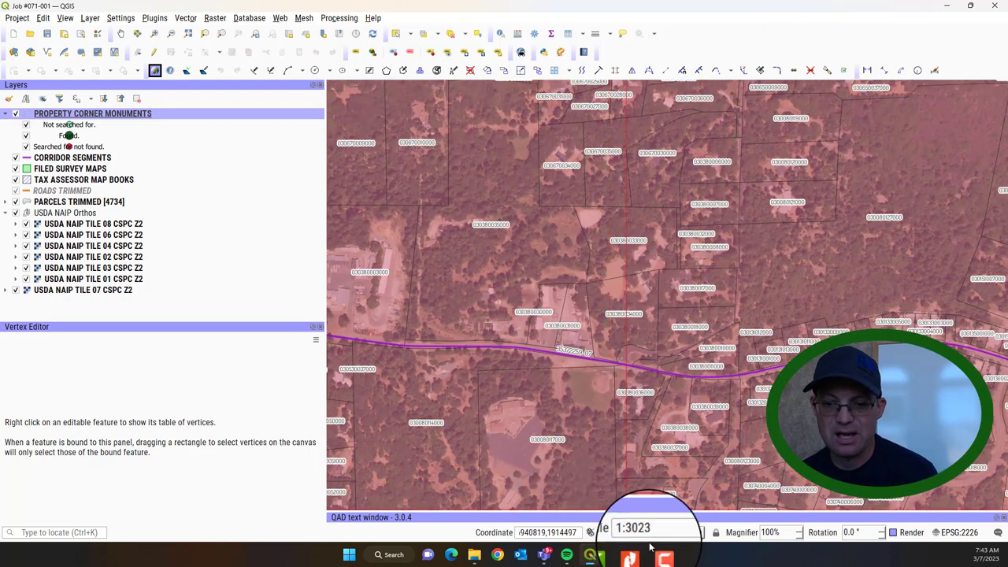
mouse_move(640, 563)
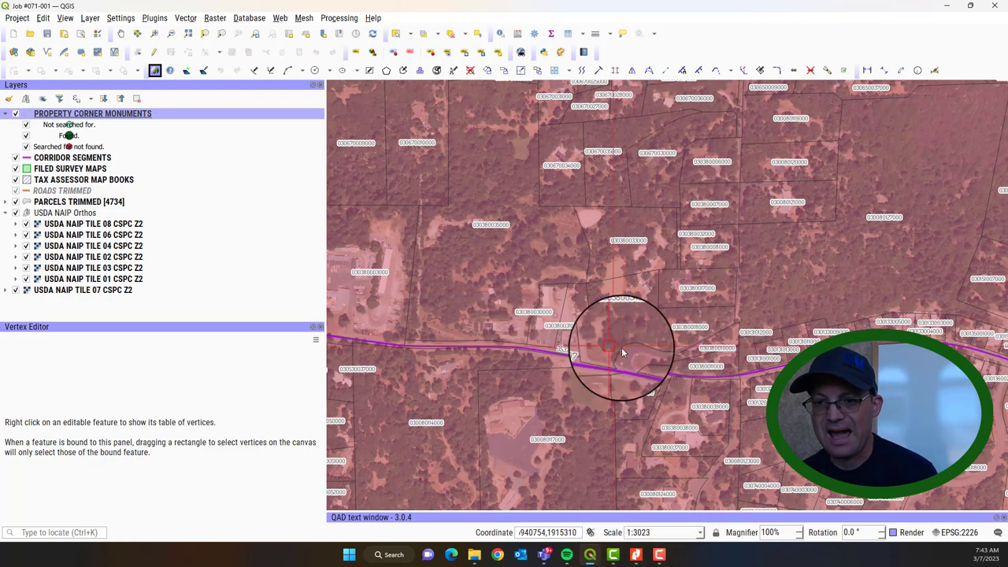
Move the TAX ASSESSOR MAP BOOKS layer to the top of the layer list.
scroll(637, 270, "down", 2)
left_click_drag(709, 378, 662, 298)
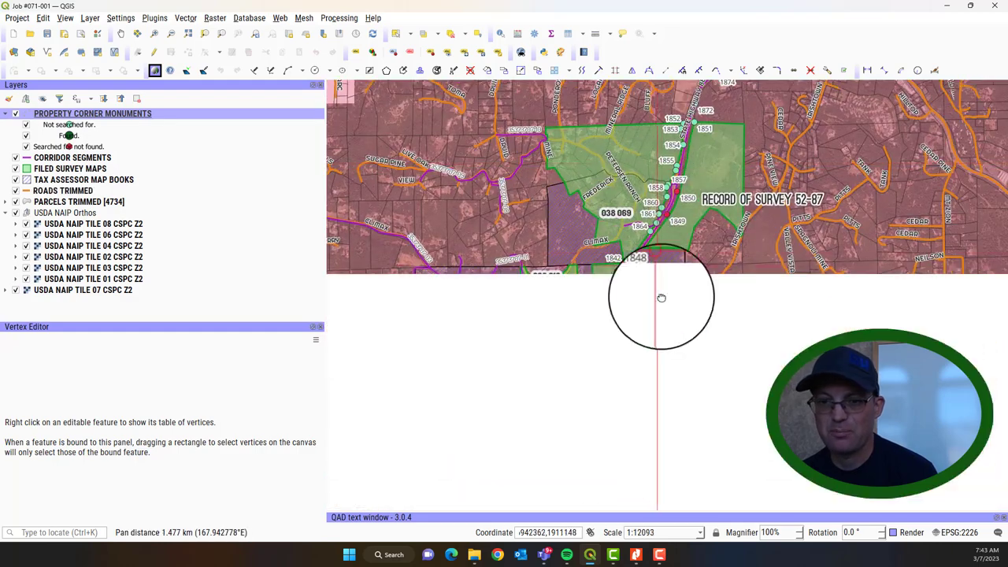
left_click_drag(641, 338, 675, 300)
scroll(675, 292, "up", 1)
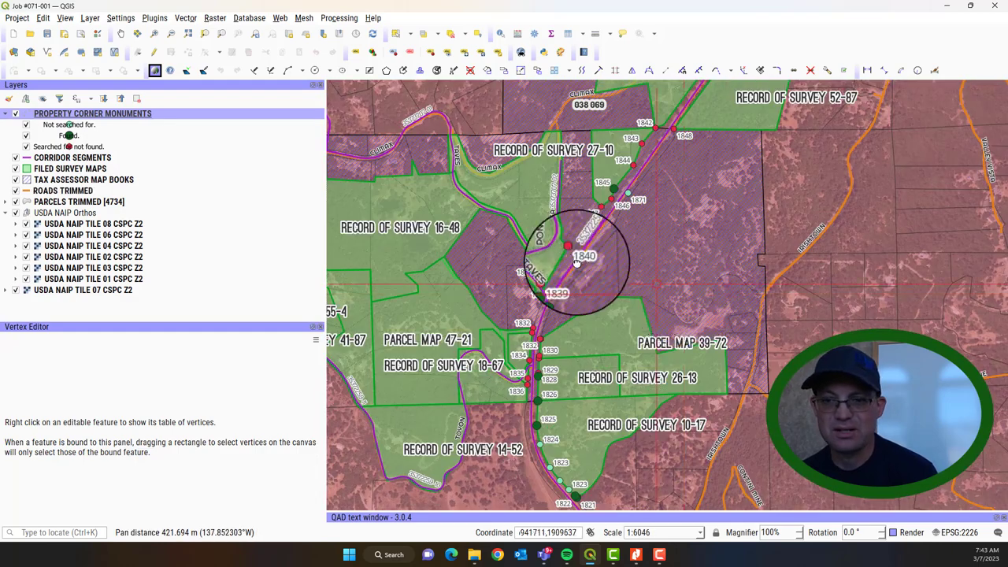
left_click(70, 179)
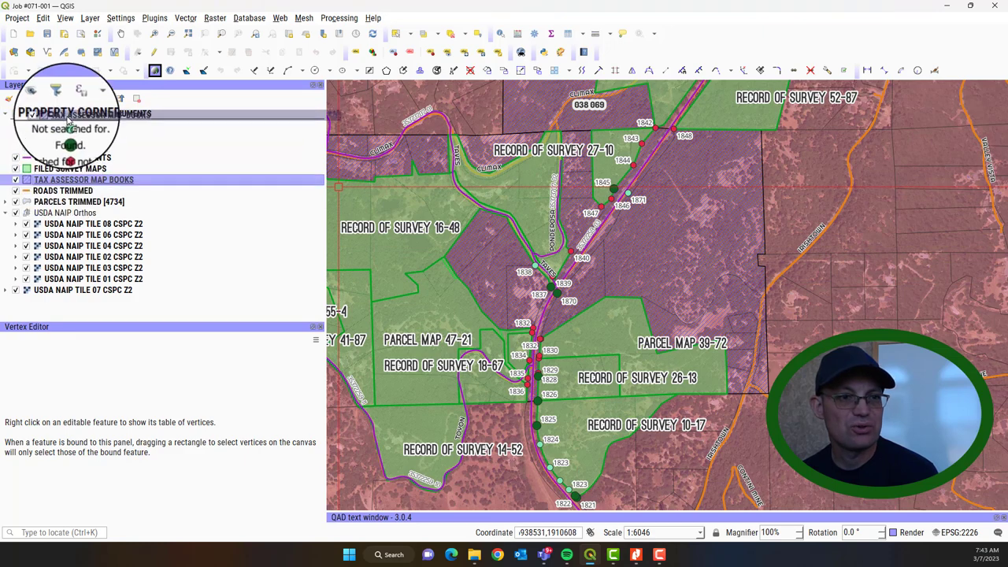
mouse_move(70, 119)
left_mouse_down()
mouse_move(55, 114)
mouse_move(67, 115)
left_mouse_up()
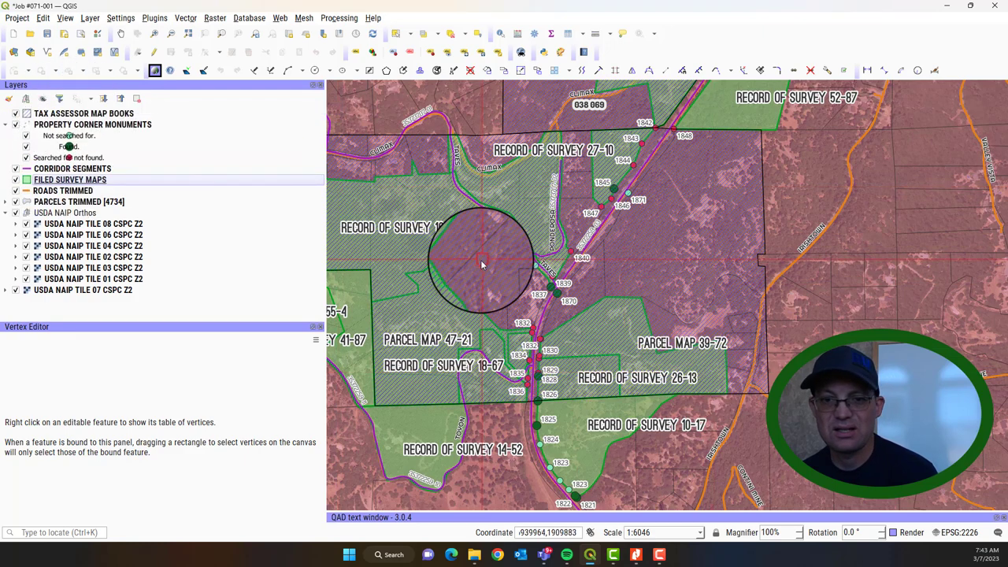
Hide FILED SURVEY MAPS and look over the corridor around State Highway 88.
left_click_drag(483, 265, 606, 273)
left_click(15, 180)
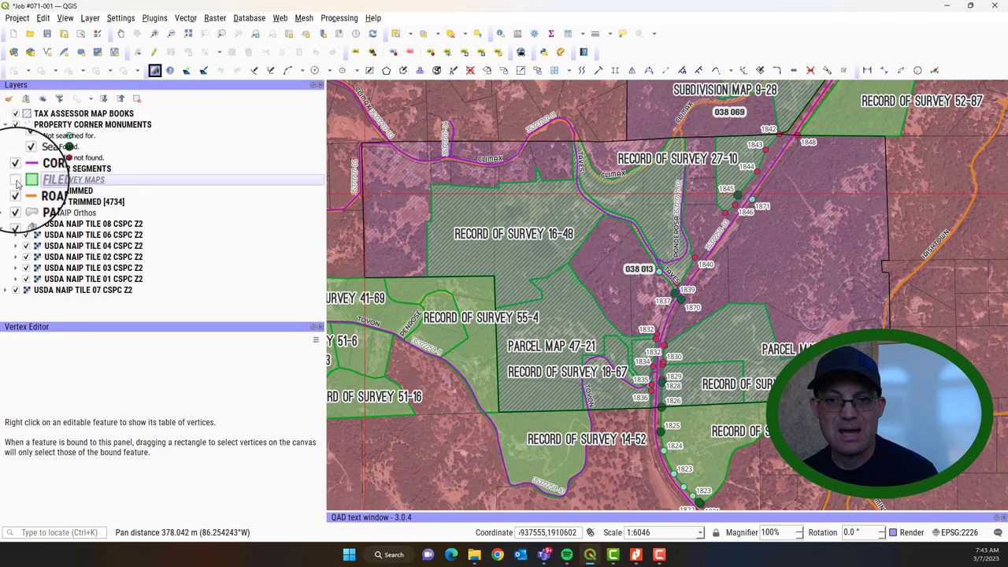
scroll(667, 276, "up", 1)
scroll(668, 276, "down", 2)
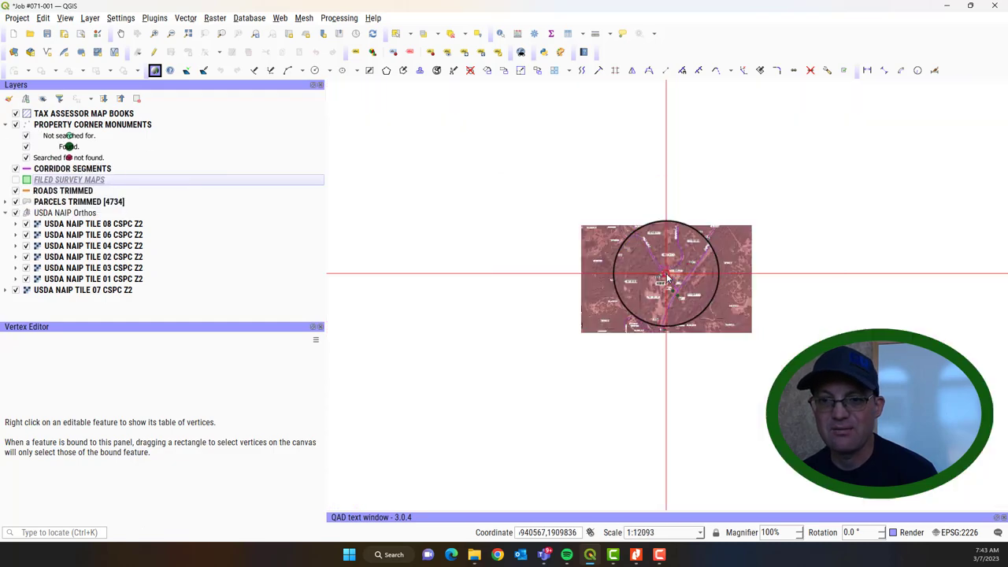
left_click_drag(713, 315, 694, 250)
scroll(693, 250, "up", 1)
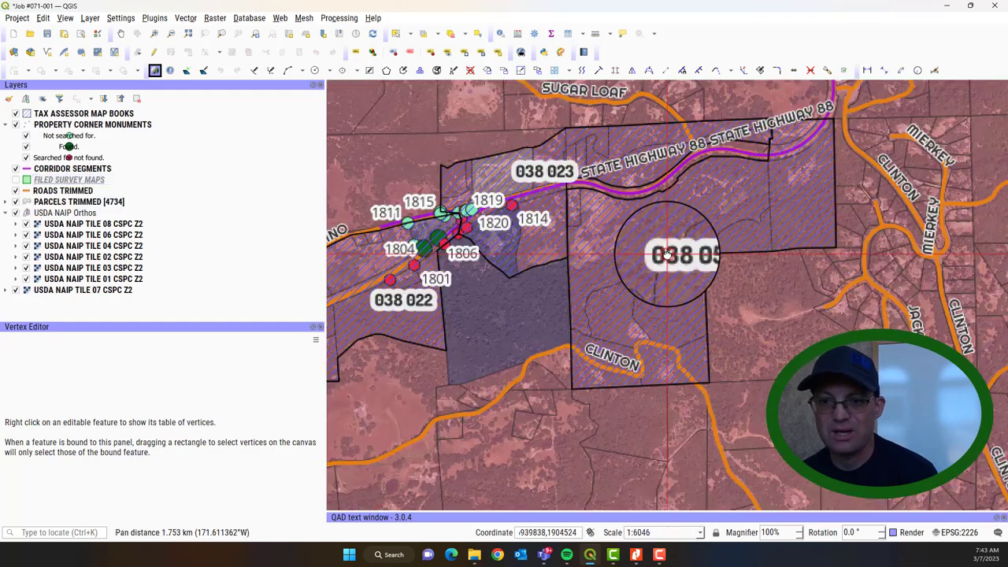
left_click_drag(660, 187, 653, 341)
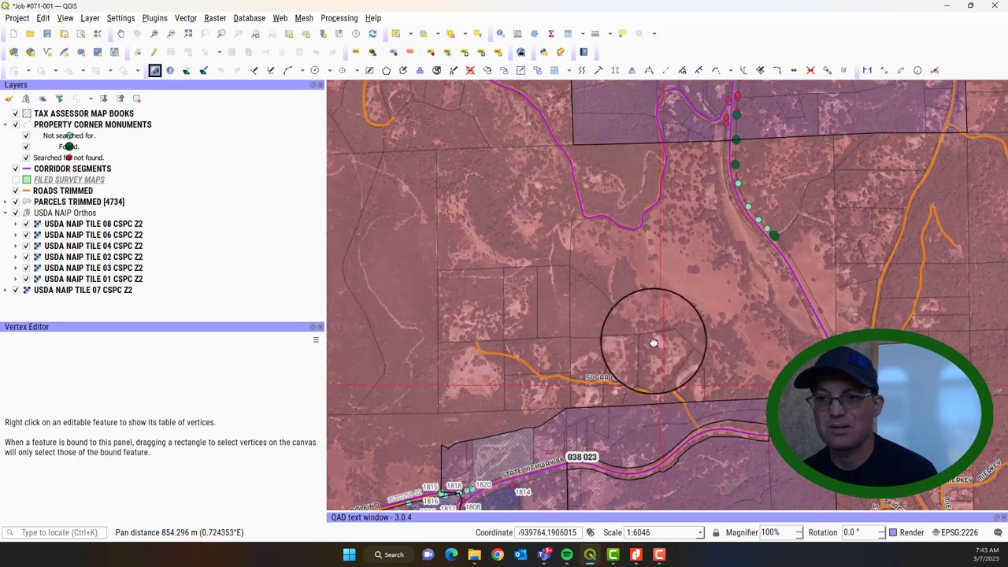
scroll(653, 259, "down", 1)
scroll(675, 198, "down", 1)
left_click_drag(675, 197, 651, 338)
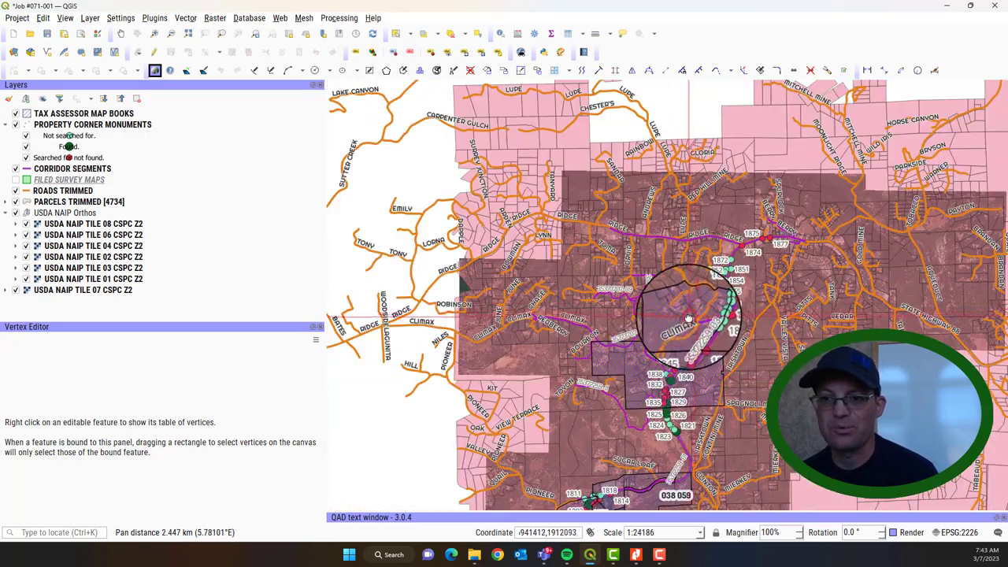
scroll(686, 315, "up", 1)
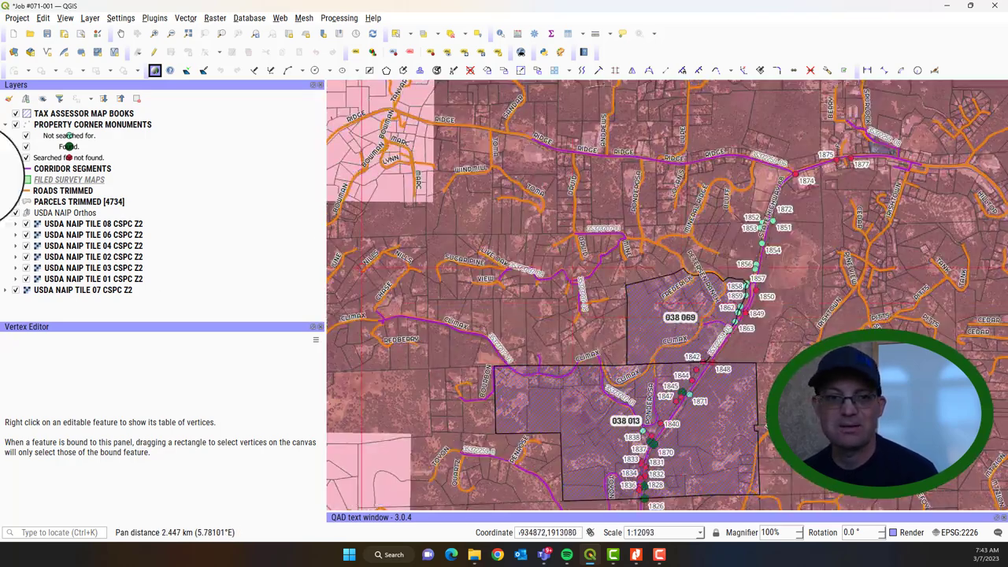
Show FILED SURVEY MAPS again, check the highway parcels, and bring the survey PDF forward.
left_click(16, 181)
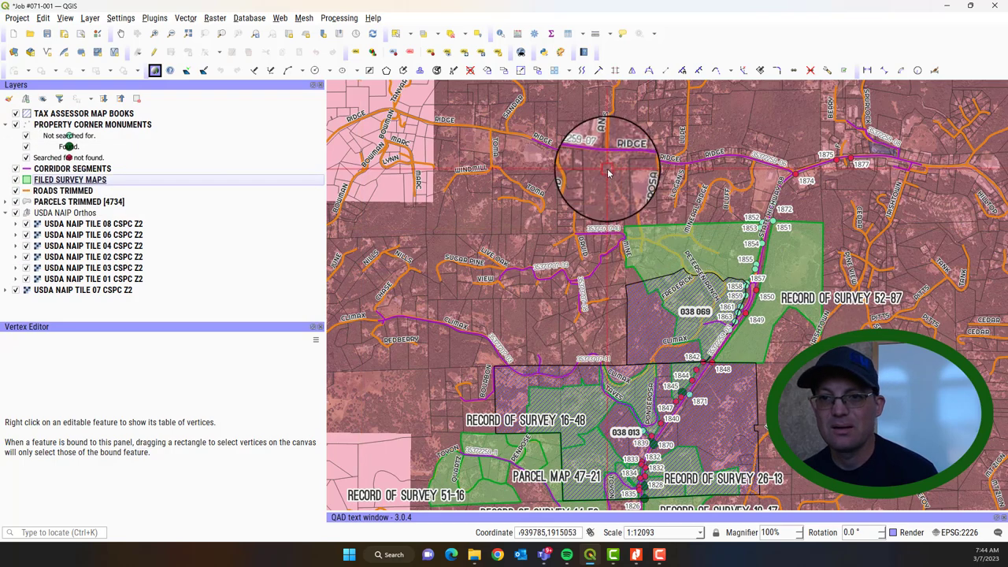
left_click_drag(607, 172, 653, 252)
scroll(628, 211, "up", 3)
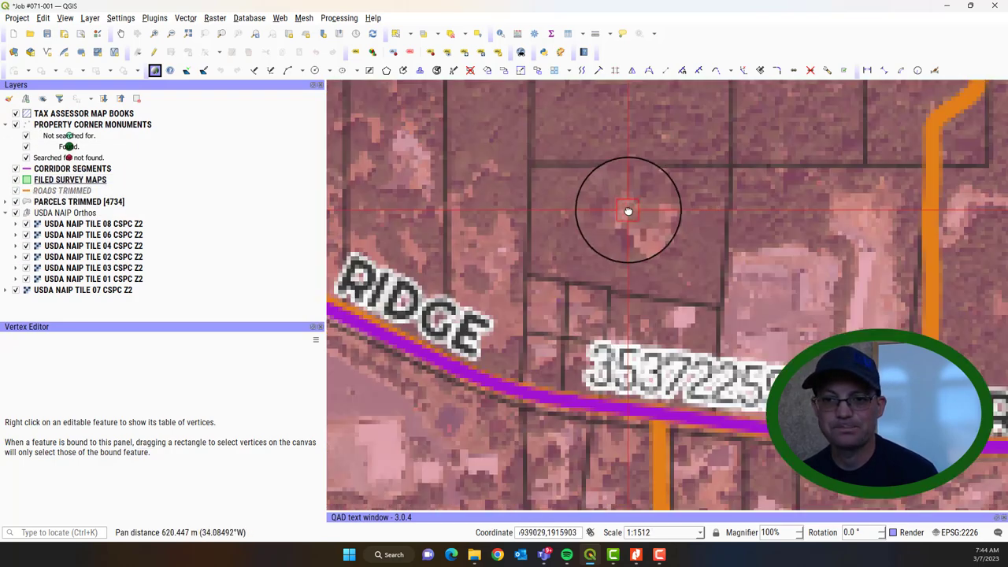
scroll(629, 211, "down", 1)
left_click_drag(716, 263, 760, 268)
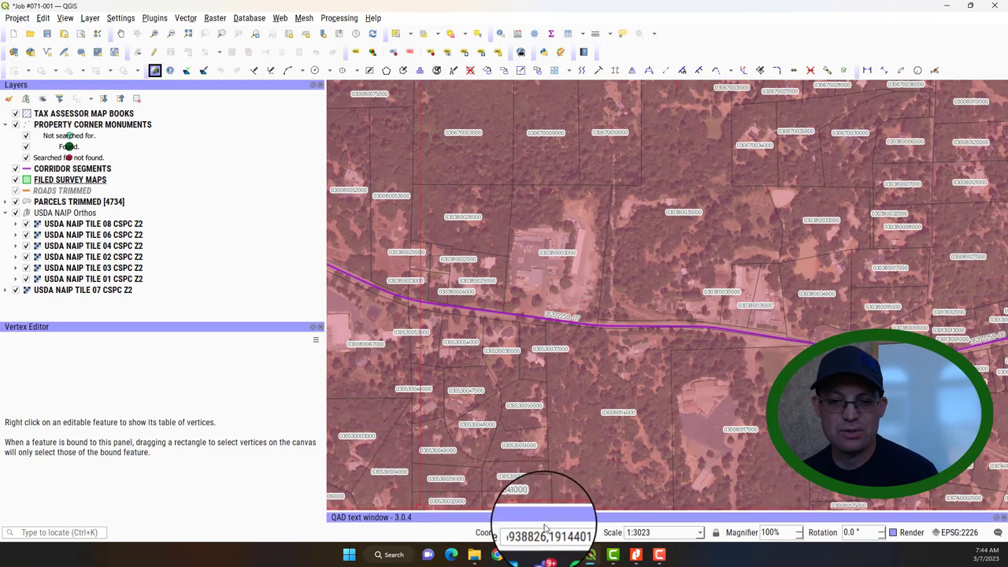
left_click(637, 555)
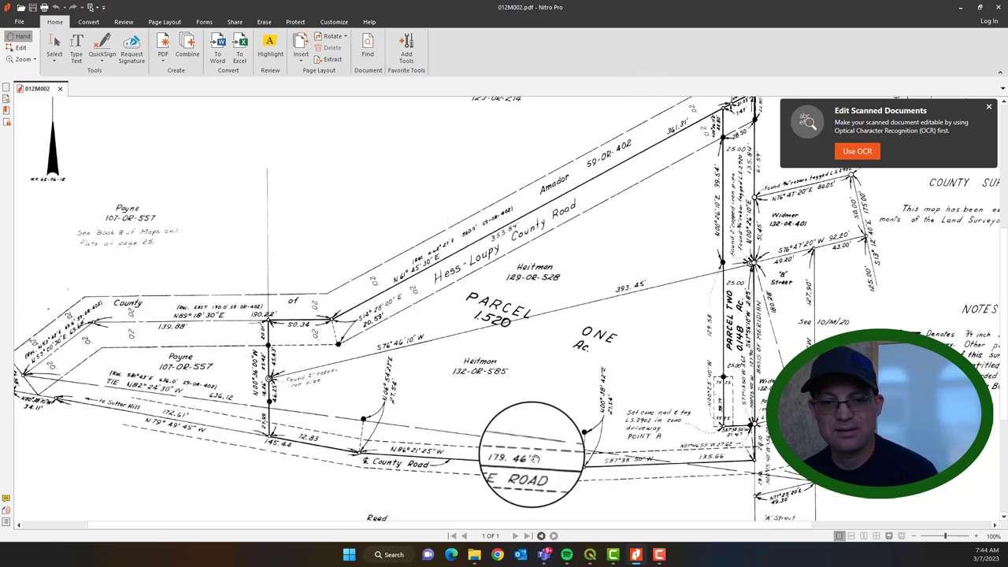
left_click(961, 8)
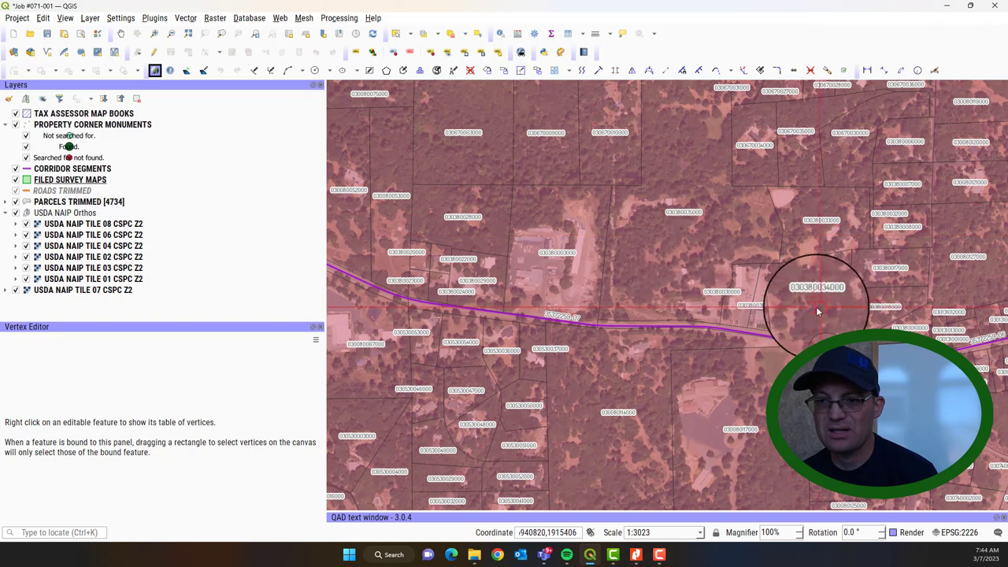
scroll(670, 268, "up", 2)
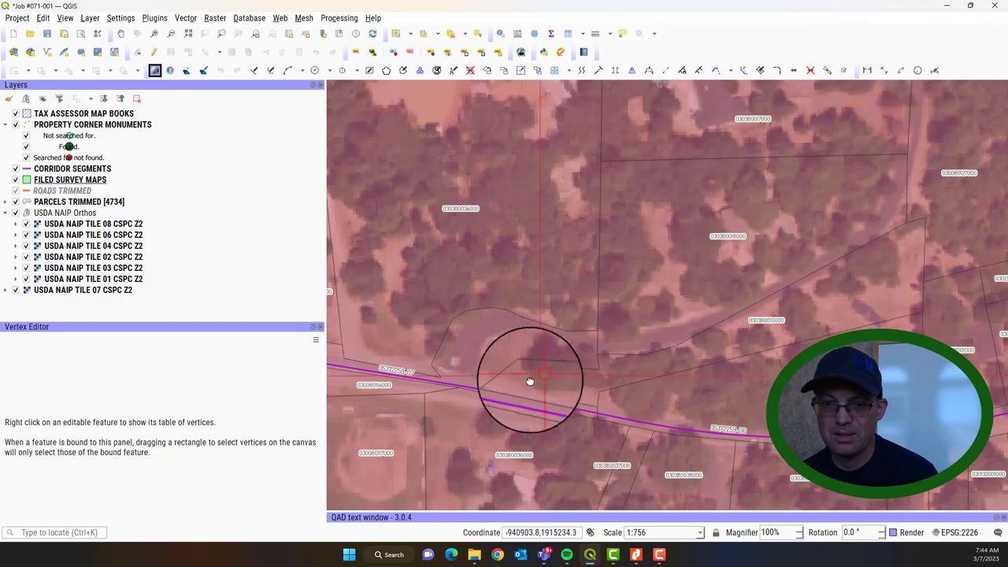
left_click(640, 555)
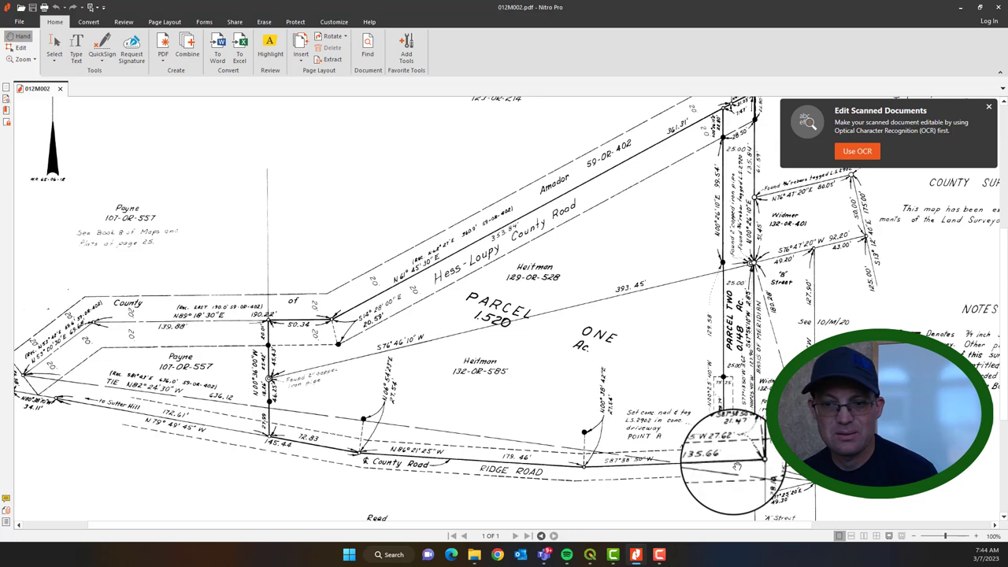
left_click(962, 8)
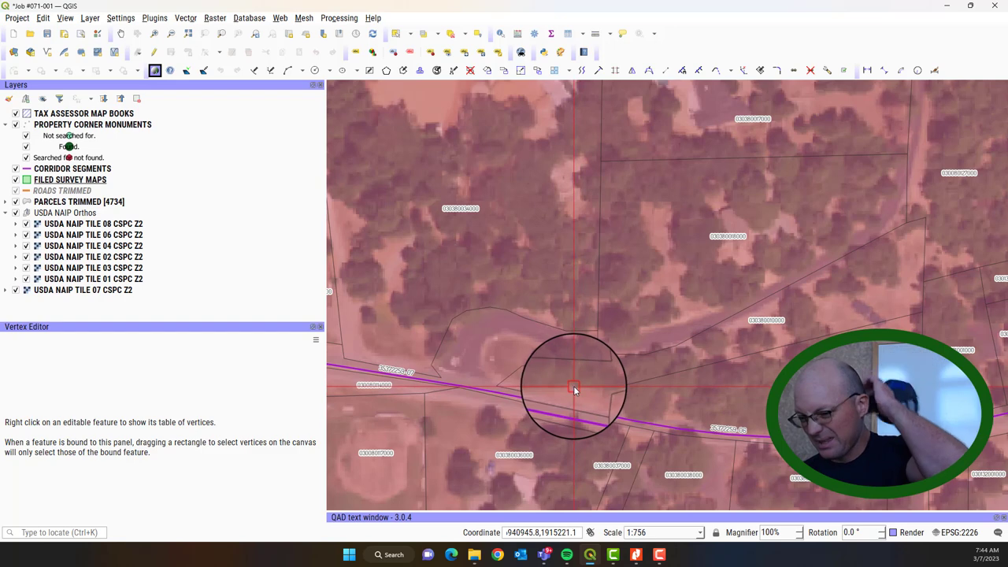
Turn on editing for the FILED SURVEY MAPS layer and start a new polygon.
right_click(79, 180)
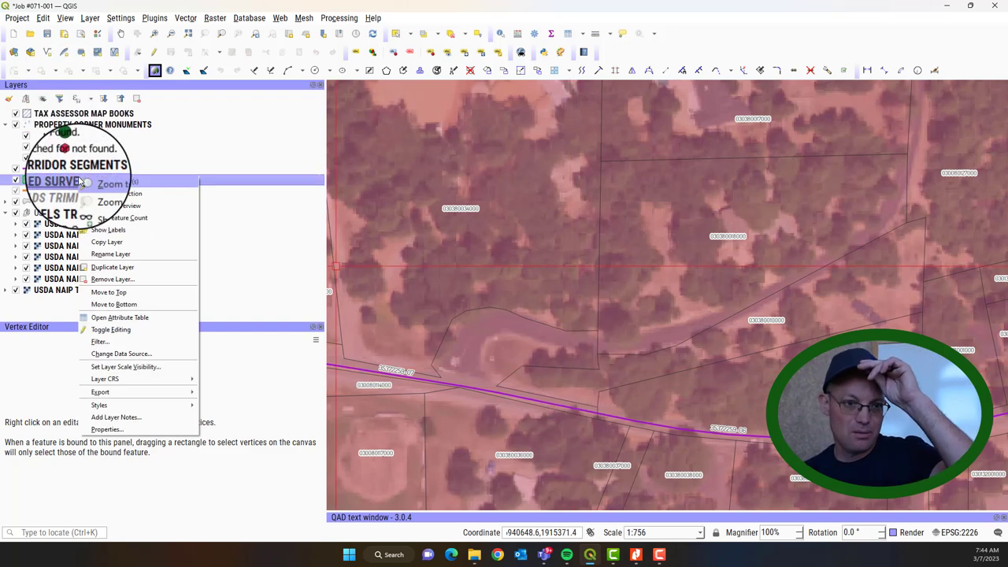
left_click(138, 332)
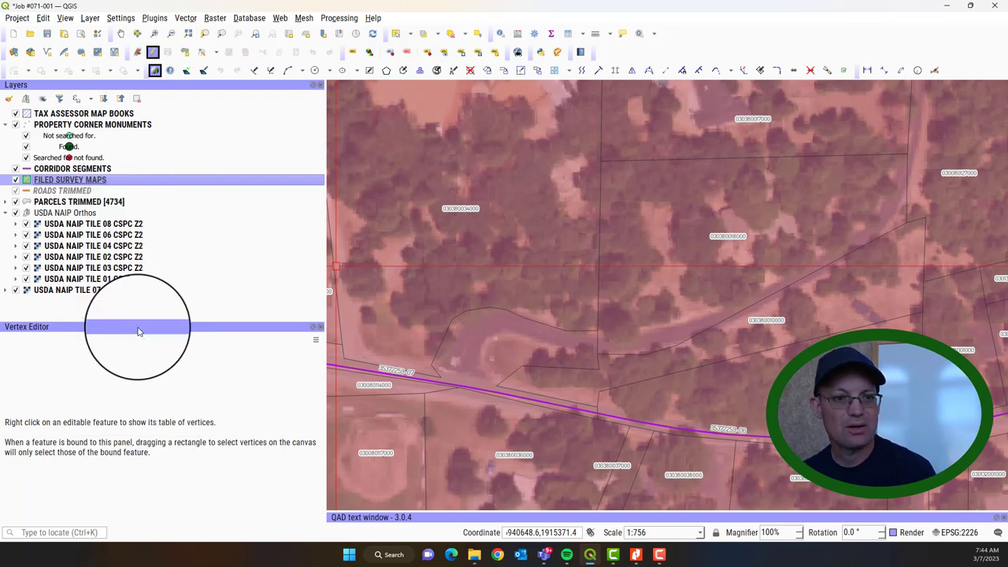
left_click(186, 55)
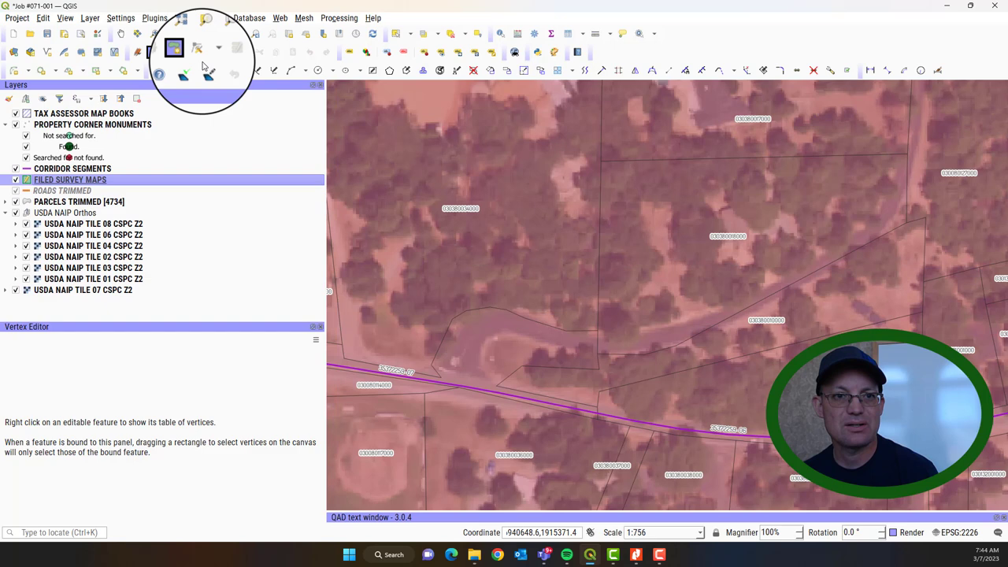
Place footprint vertices along the road line and at the parcel corners.
left_click(489, 391)
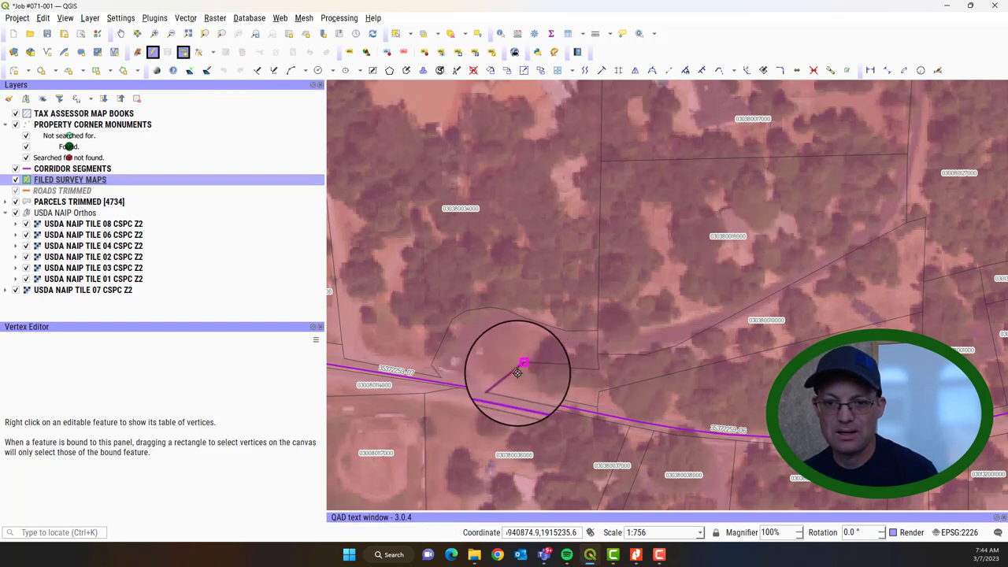
left_click(523, 367)
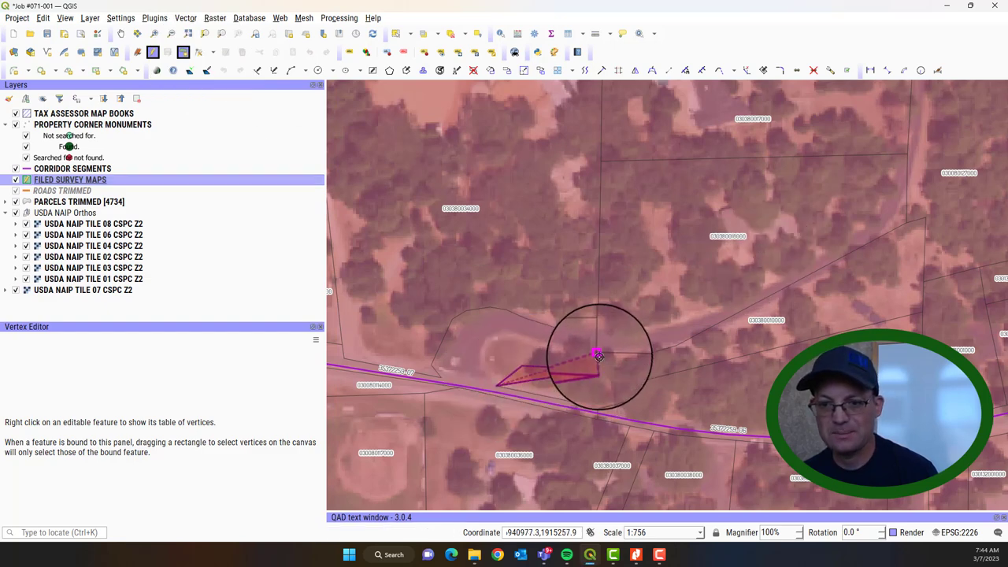
left_click(598, 358)
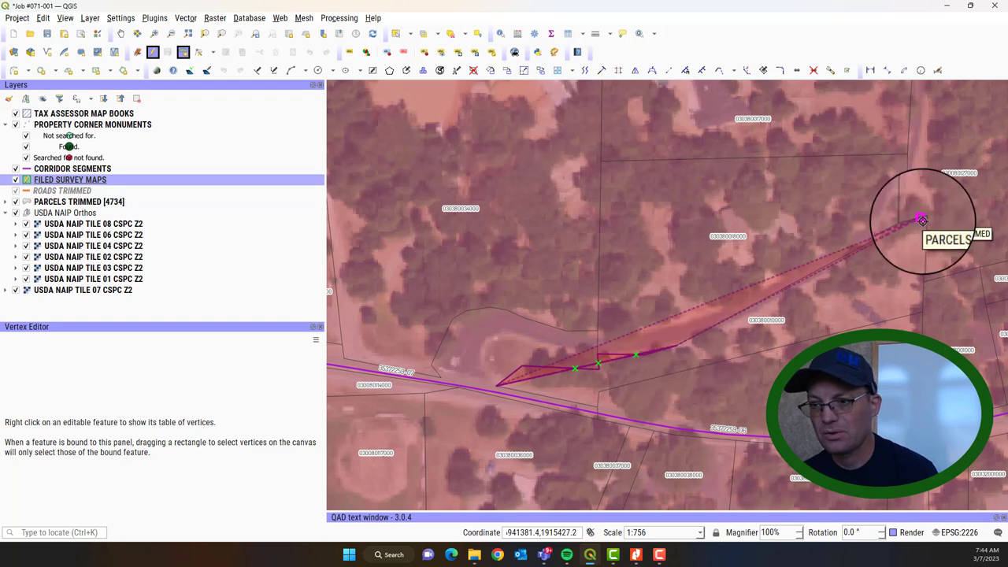
left_click(928, 220)
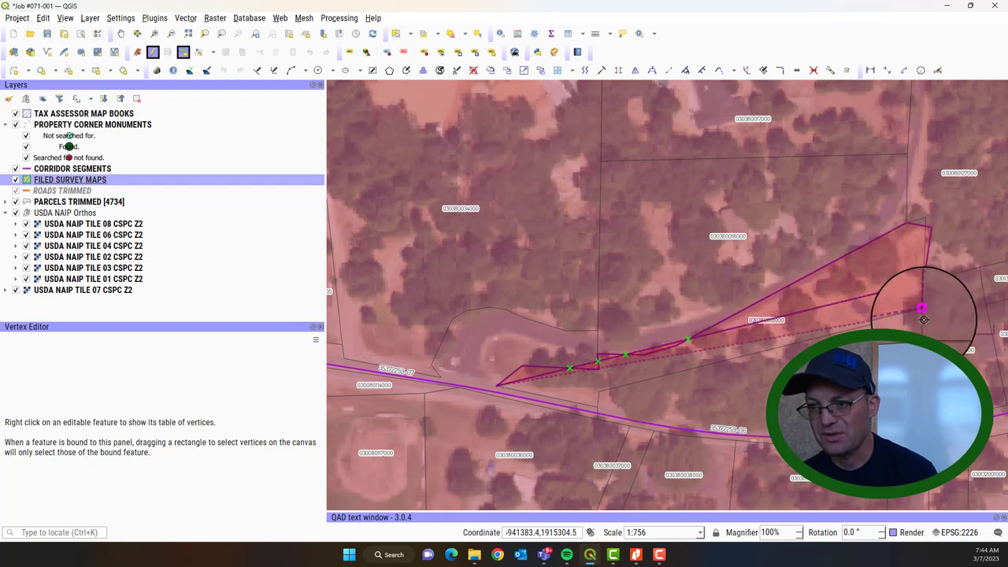
left_click(923, 314)
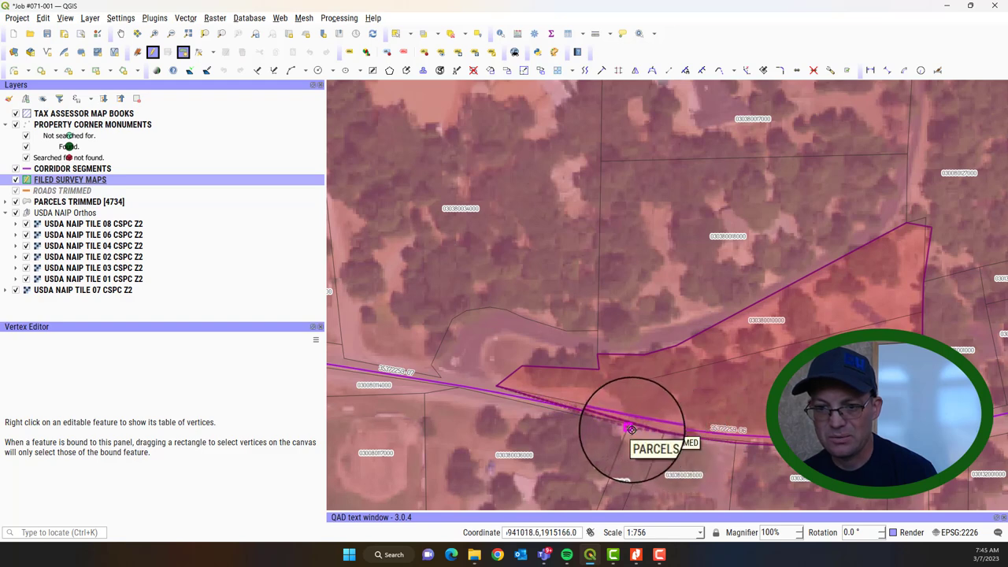
scroll(630, 426, "up", 3)
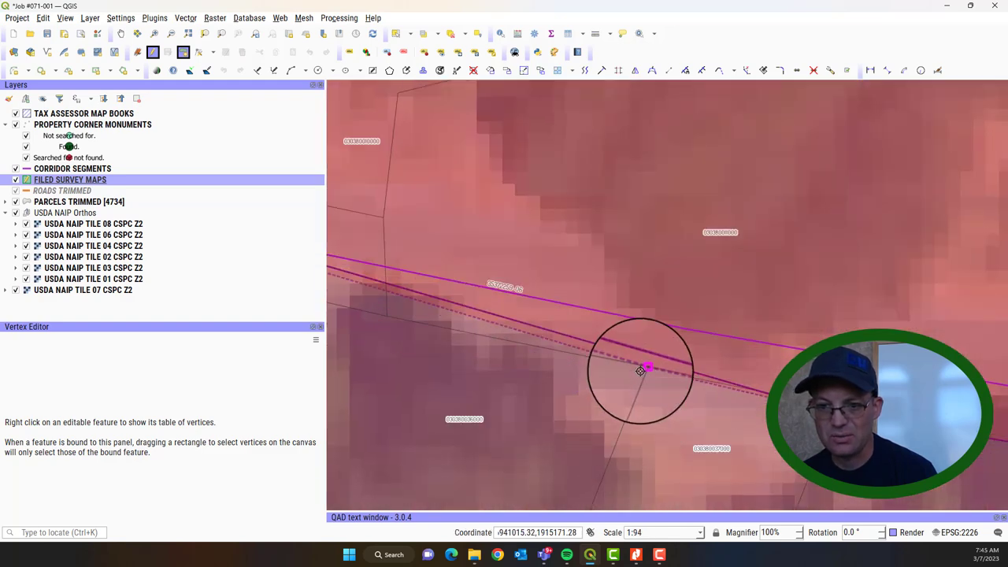
Add the final vertex at the snapped parcel point and set Map Type to Record Of Survey.
scroll(378, 236, "down", 1)
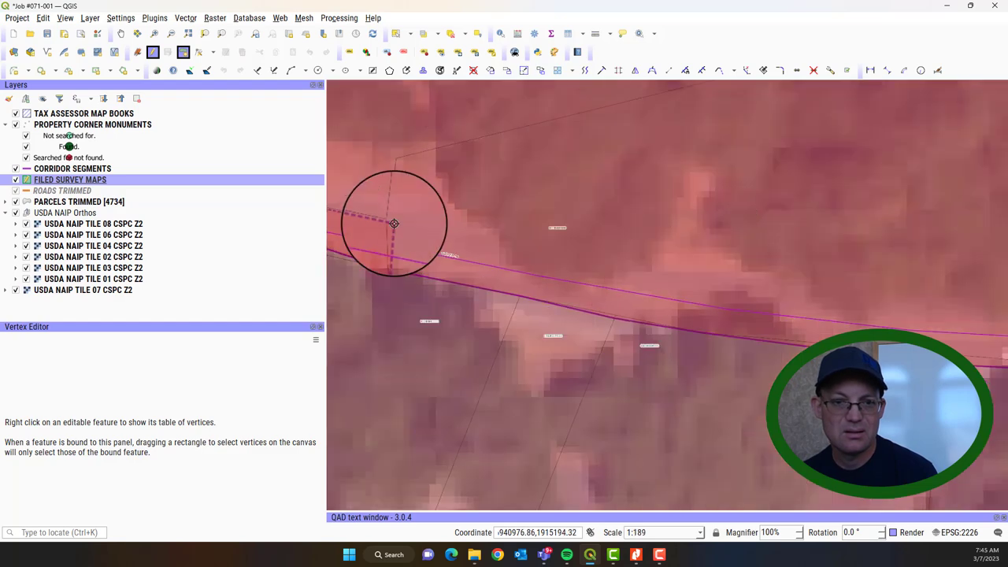
left_click_drag(391, 220, 728, 363)
left_click(730, 355)
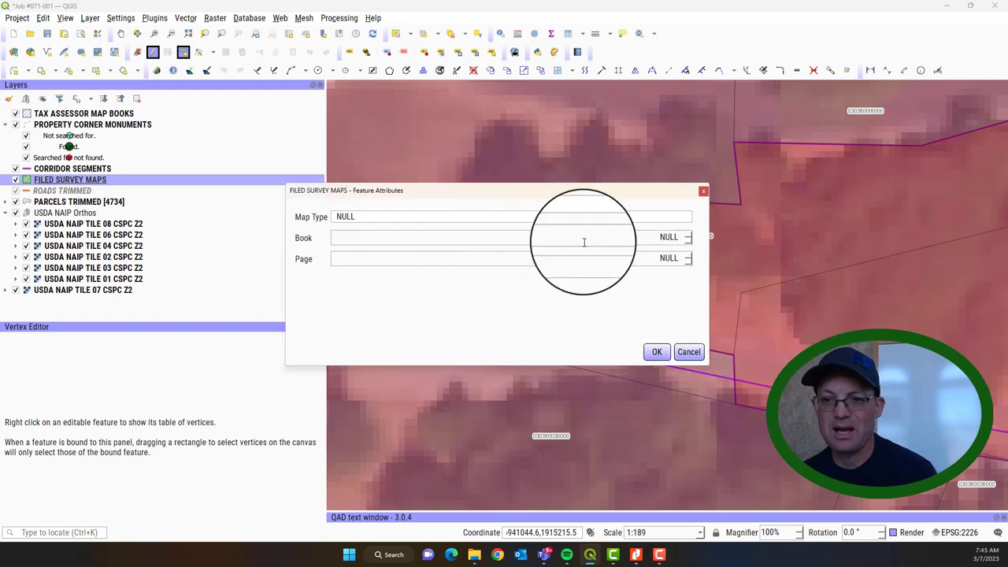
double_click(372, 214)
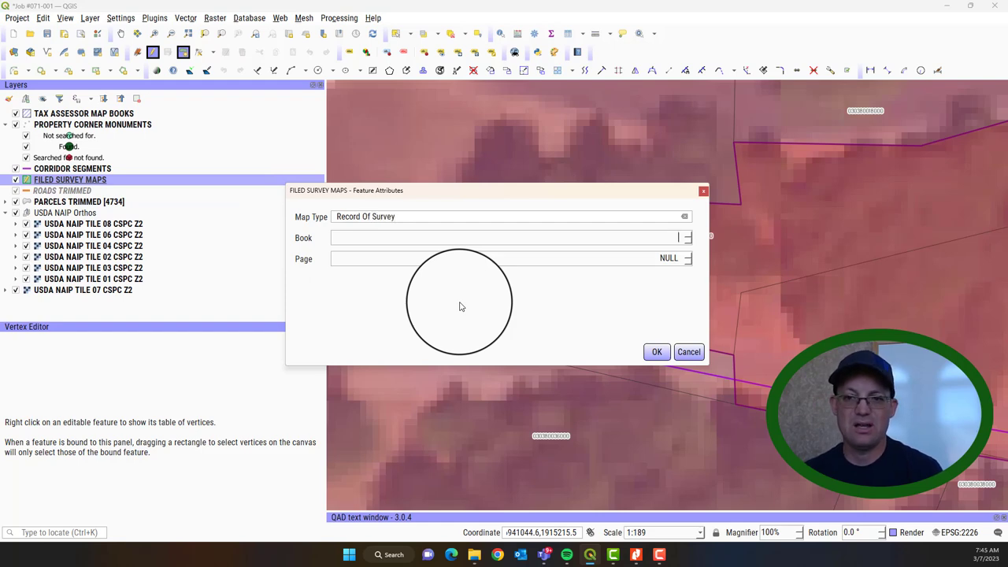
Read the title block and certificate on the 012M002 survey PDF, then minimize it.
mouse_move(630, 549)
left_click(639, 508)
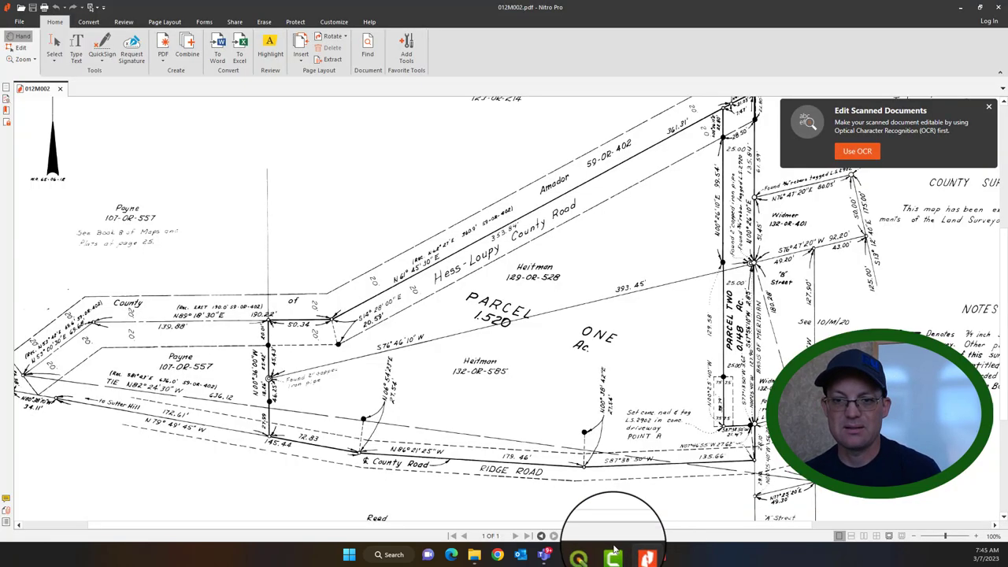
left_click_drag(823, 308, 291, 501)
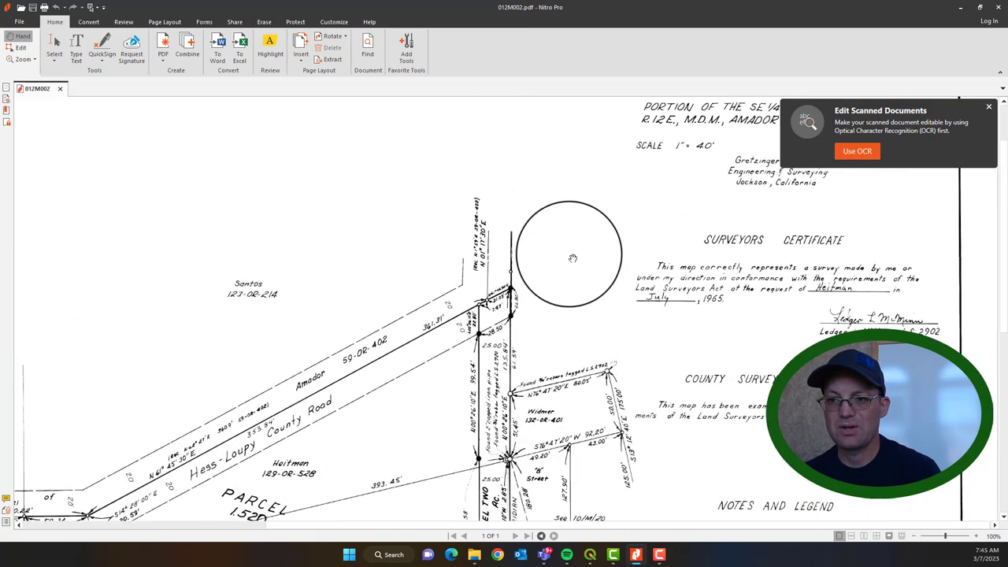
scroll(614, 423, "up", 2)
scroll(207, 394, "left", 5)
left_click_drag(309, 394, 386, 250)
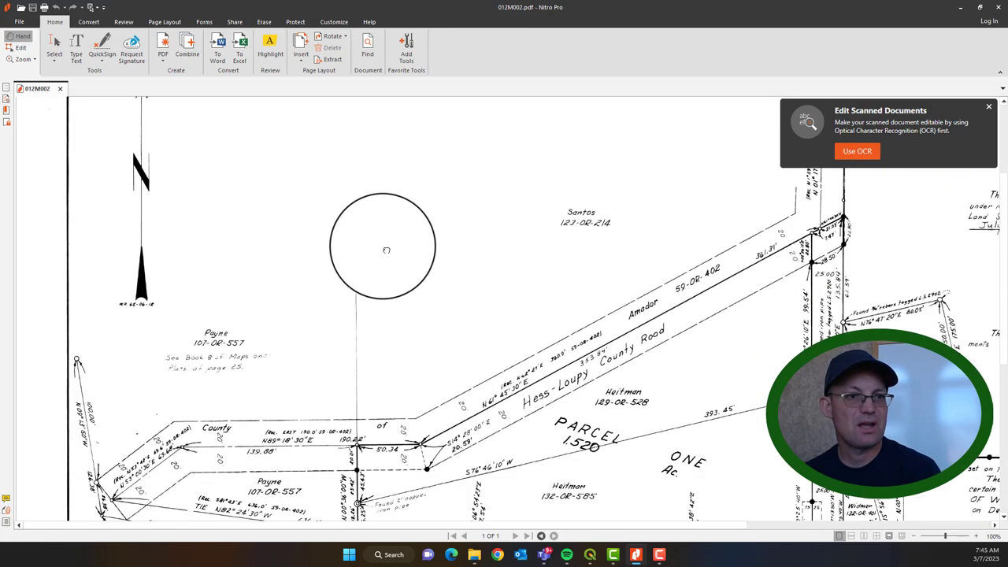
left_click(960, 9)
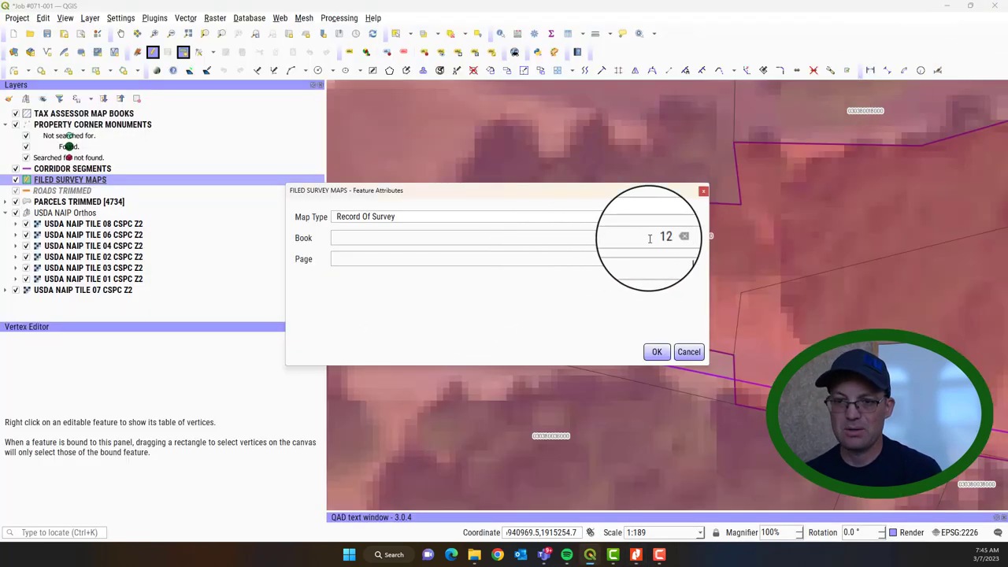
Confirm the footprint's attributes and inspect the labelled RECORD OF SURVEY 12-2 polygon.
left_click(653, 352)
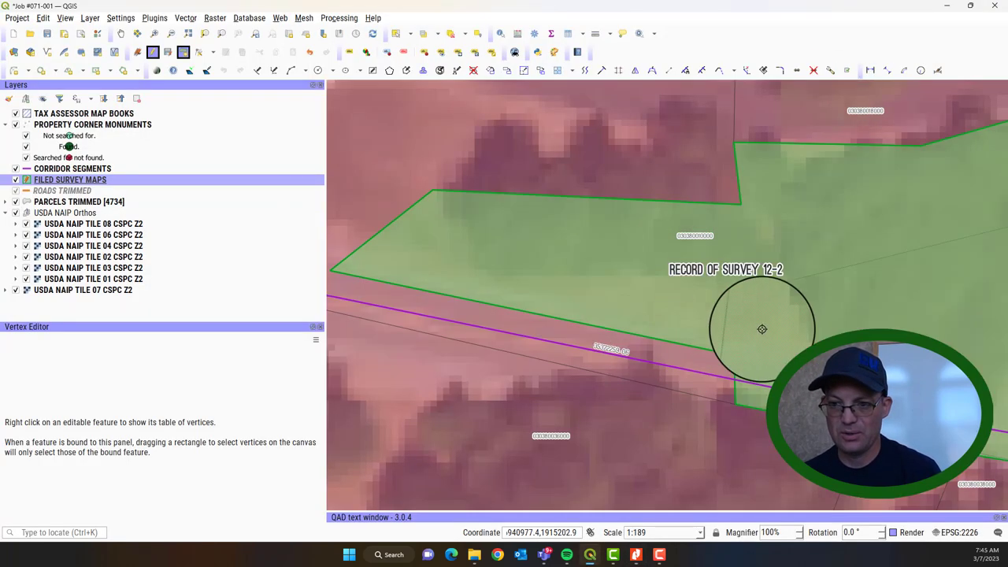
left_click_drag(761, 328, 803, 257)
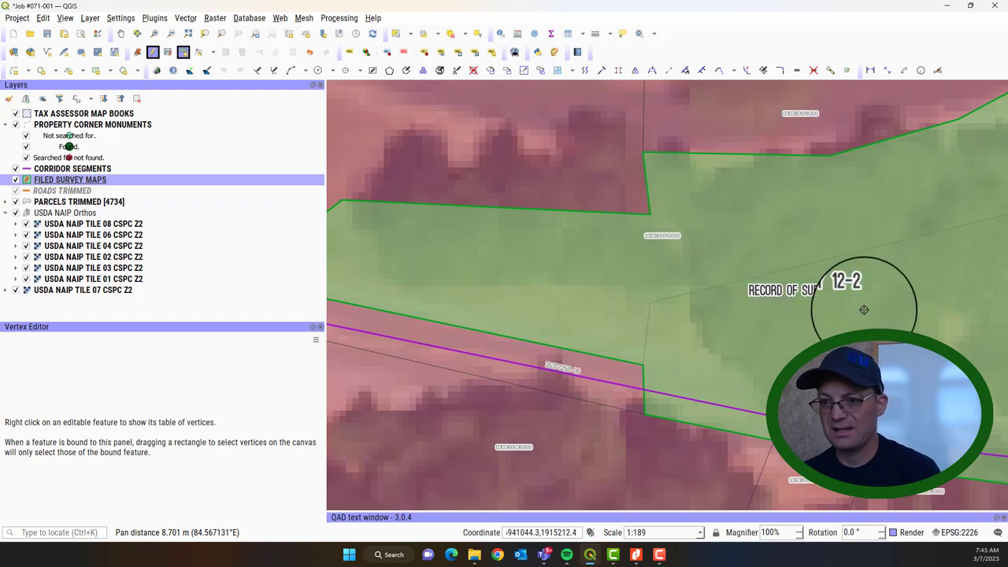
left_click_drag(864, 309, 603, 281)
scroll(604, 282, "down", 3)
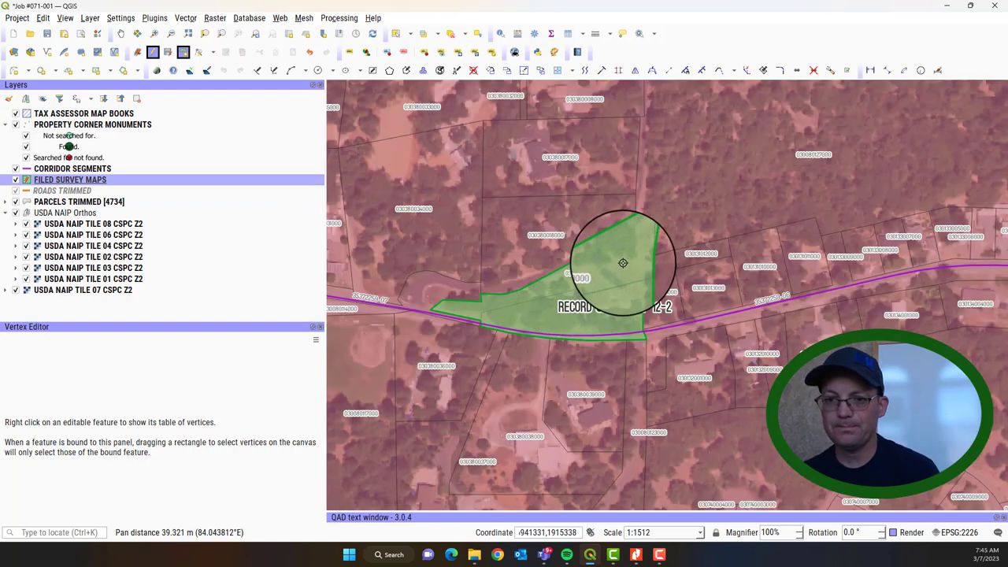
scroll(622, 263, "up", 1)
scroll(653, 202, "up", 2)
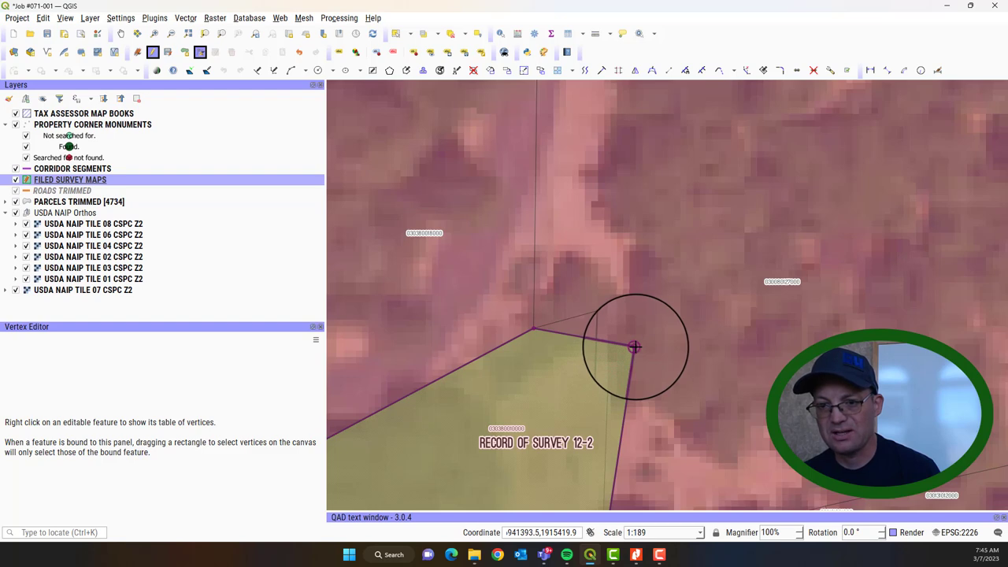
Move the footprint's top corner vertex onto the parcel corner.
left_click(635, 346)
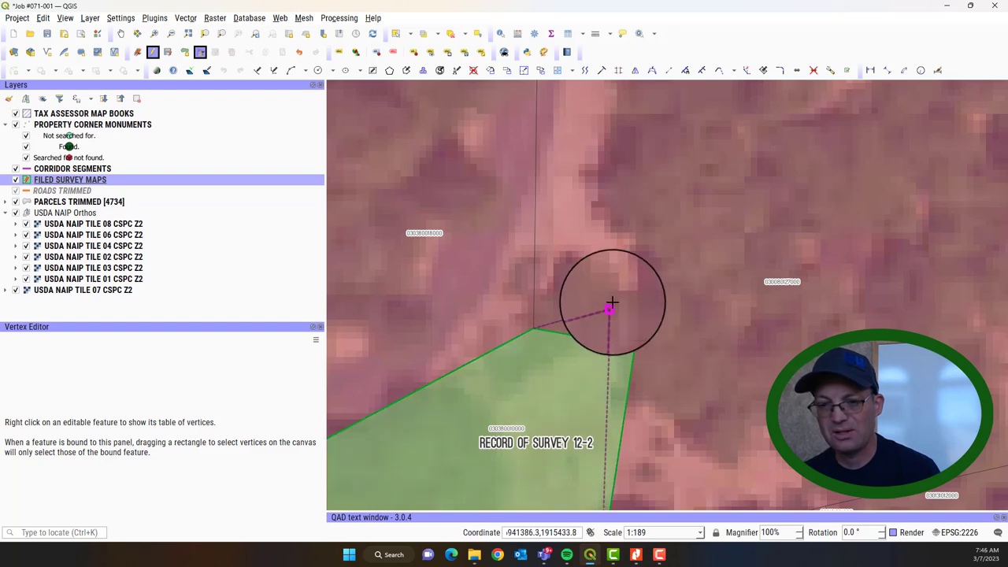
left_click(609, 306)
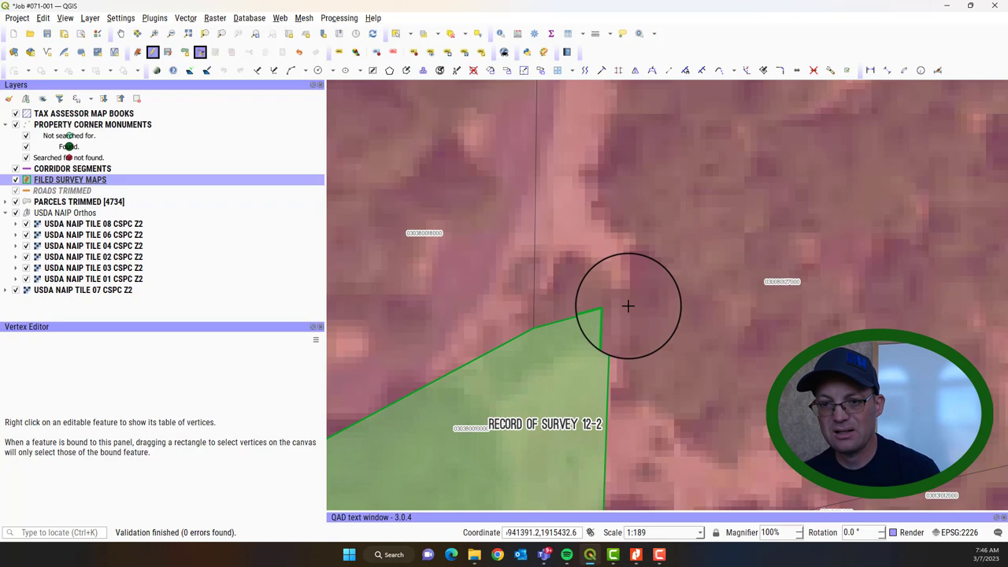
scroll(627, 302, "down", 4)
scroll(627, 302, "up", 2)
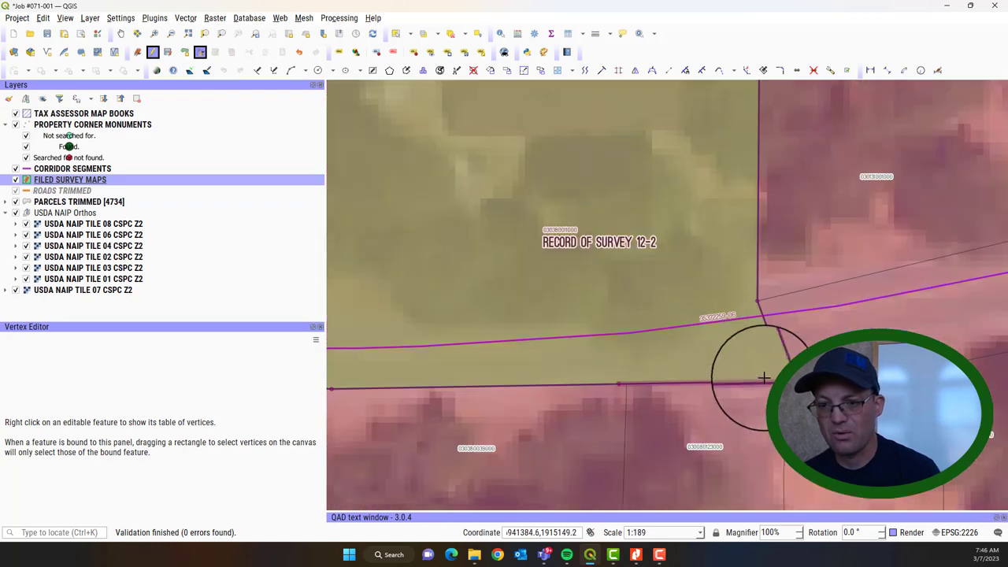
scroll(780, 363, "up", 2)
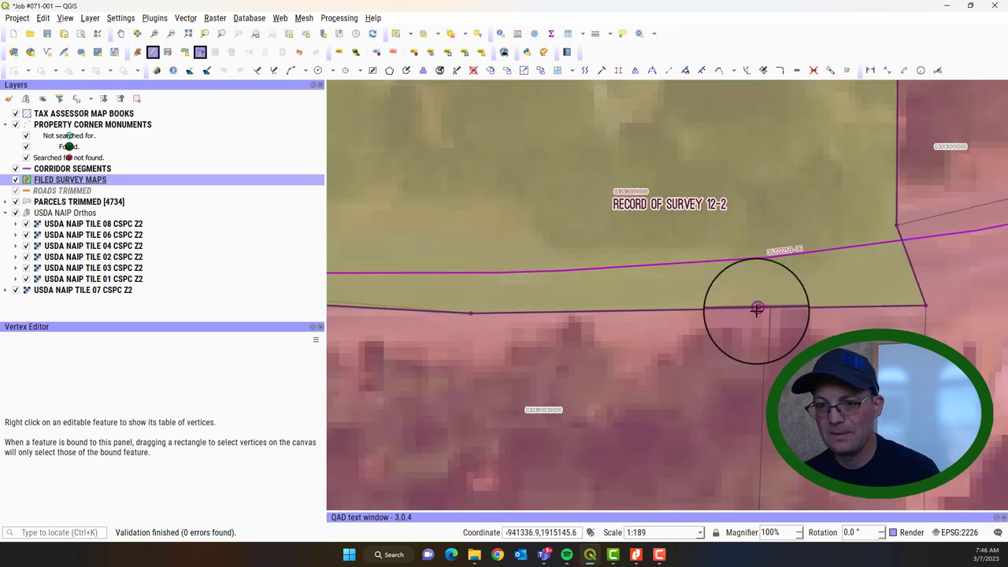
Snap the vertices along the footprint's lower edge onto the parcel line.
left_click(763, 306)
left_click_drag(417, 355, 583, 354)
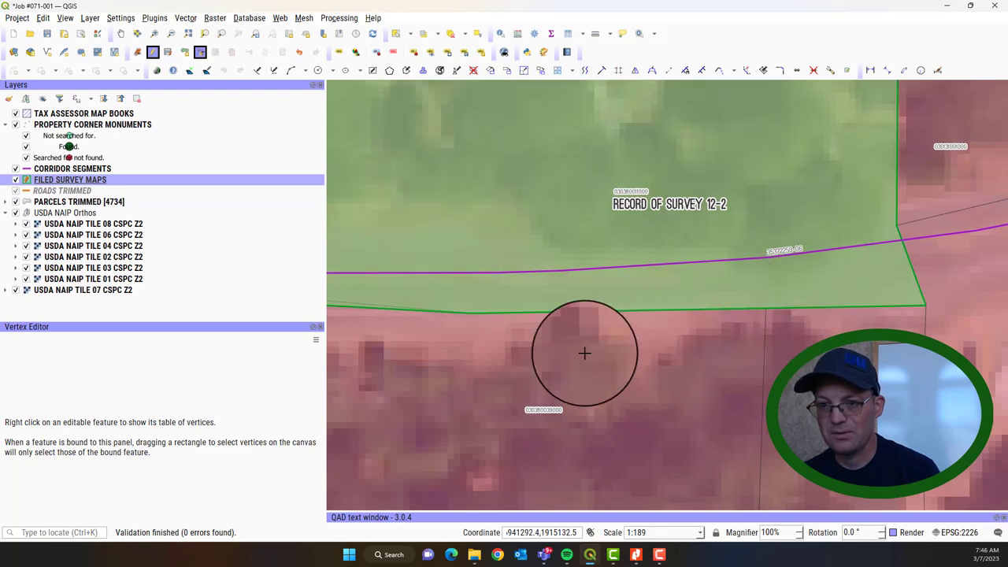
left_click(452, 300)
left_click_drag(410, 342, 502, 349)
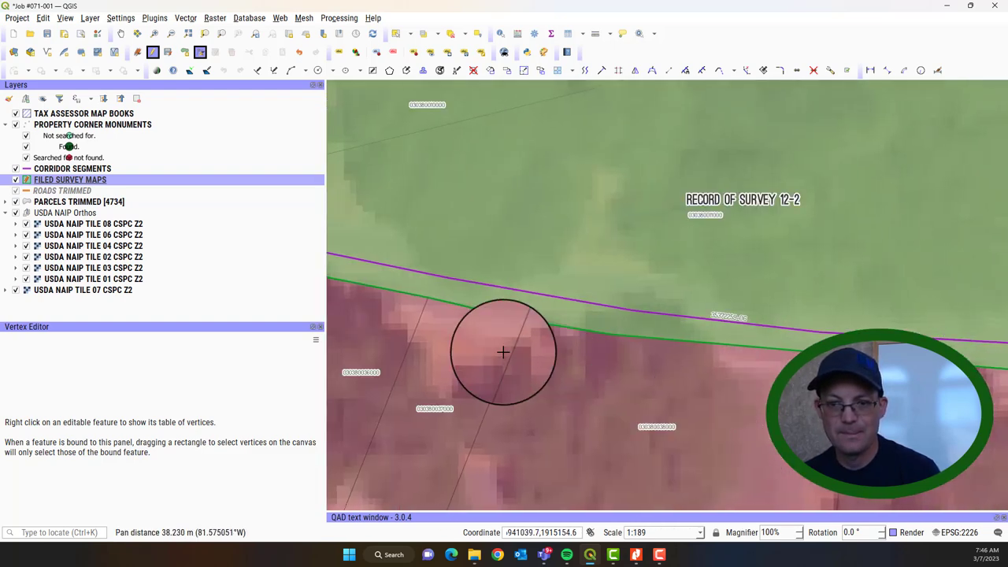
scroll(502, 349, "down", 2)
scroll(502, 343, "up", 4)
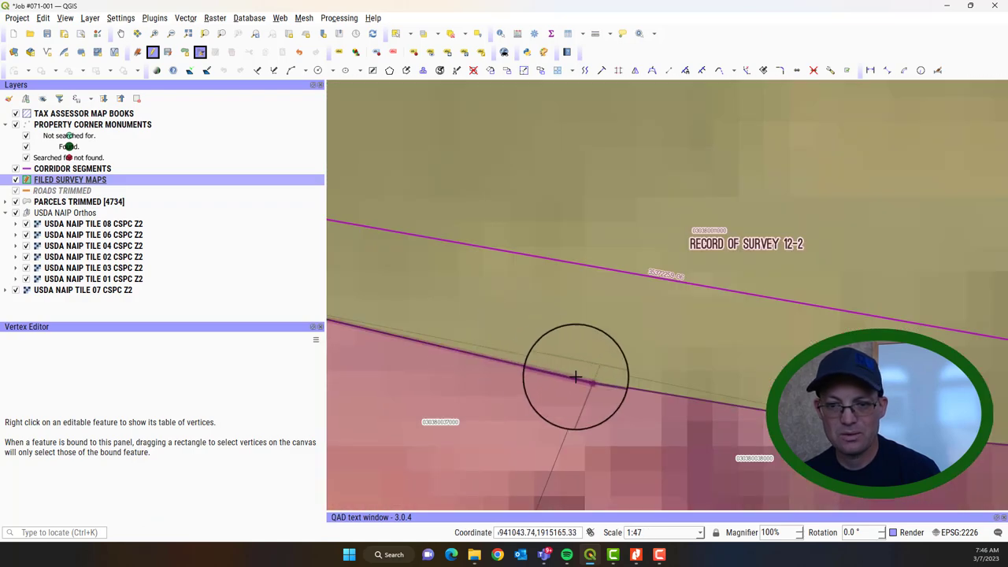
left_click(592, 370)
scroll(605, 275, "down", 4)
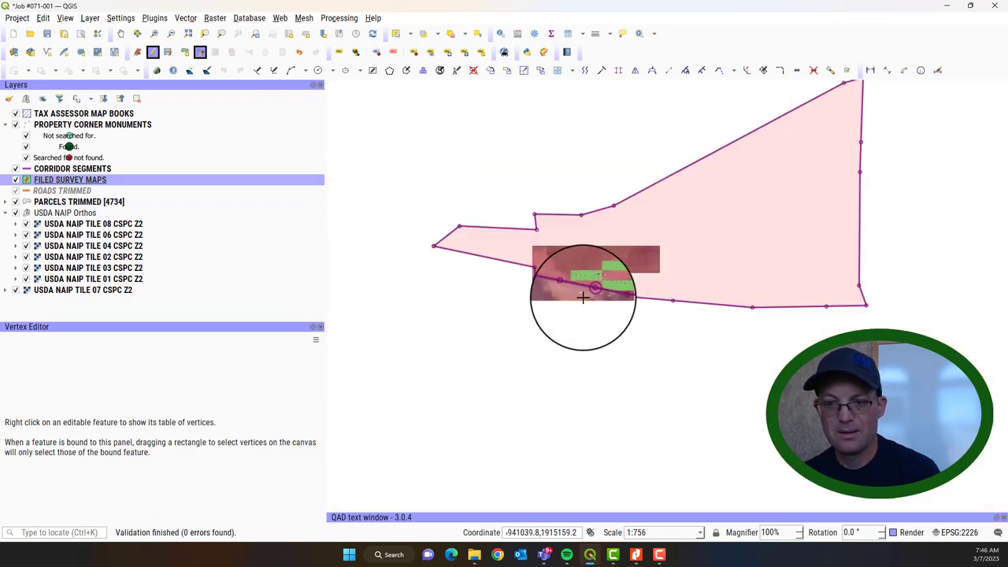
scroll(543, 245, "up", 2)
left_click_drag(558, 244, 527, 275)
scroll(677, 265, "down", 2)
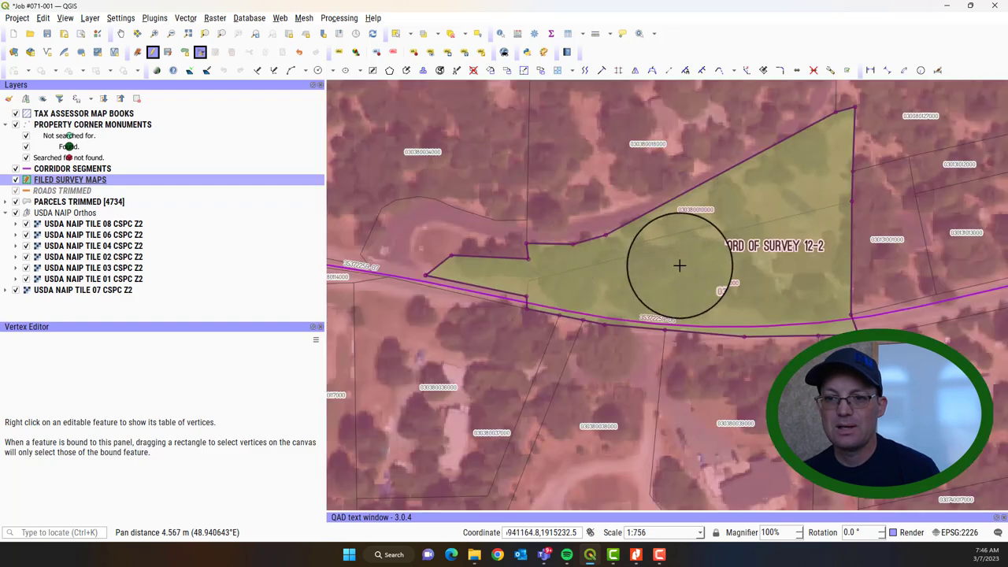
left_click_drag(586, 252, 462, 318)
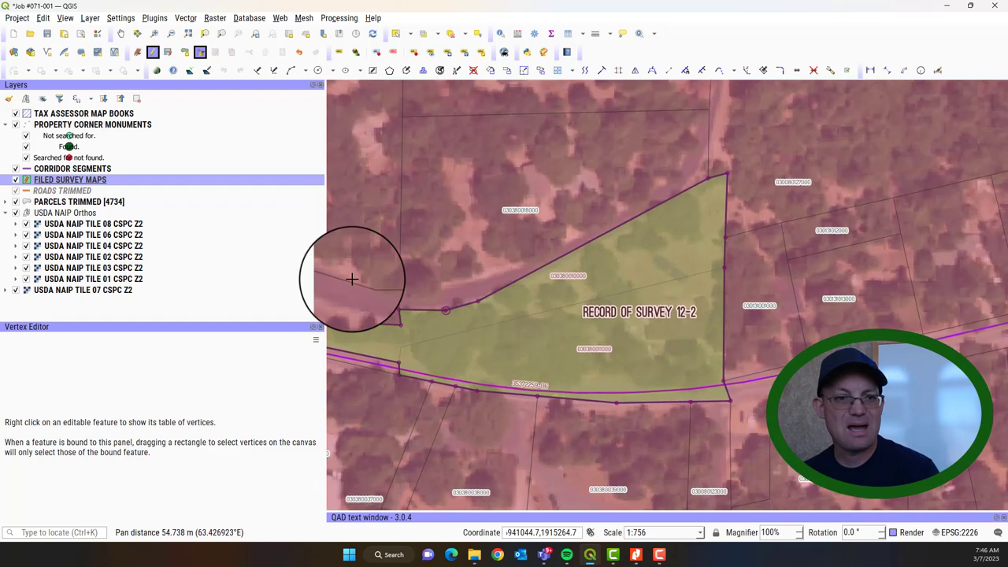
Stop editing FILED SURVEY MAPS, committing the edits, and save the Job #071-001 project.
left_click(207, 54)
left_click(199, 53)
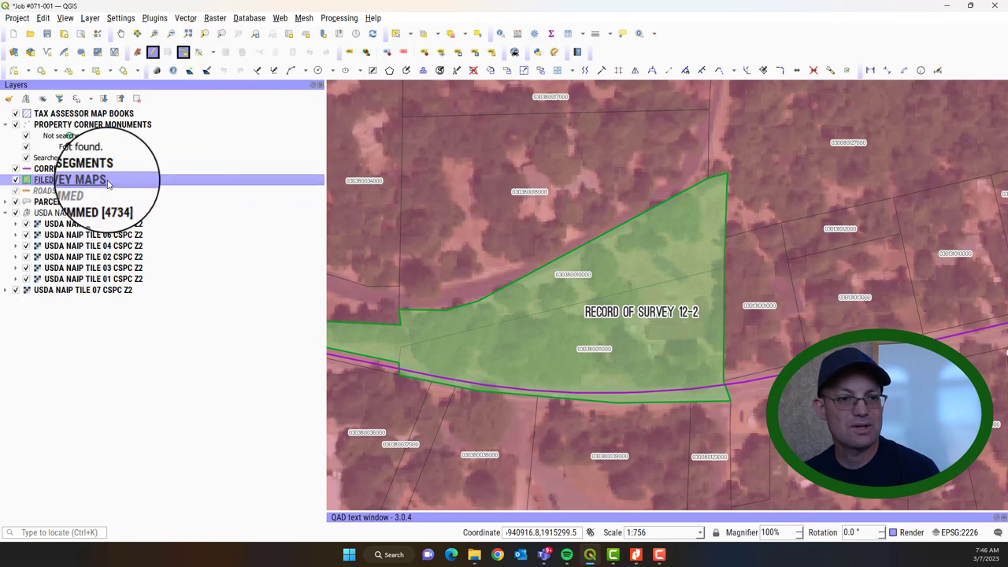
right_click(110, 181)
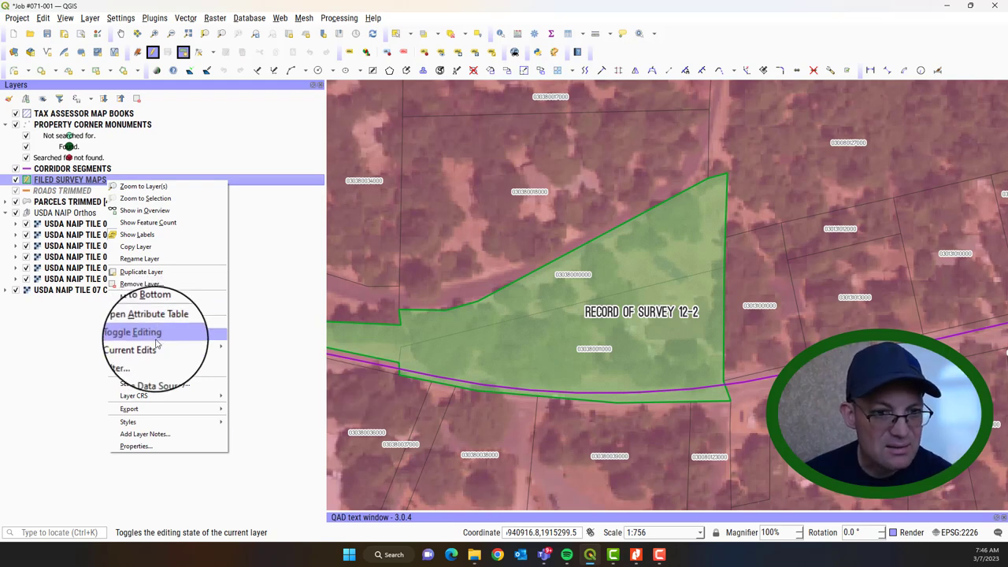
mouse_move(167, 346)
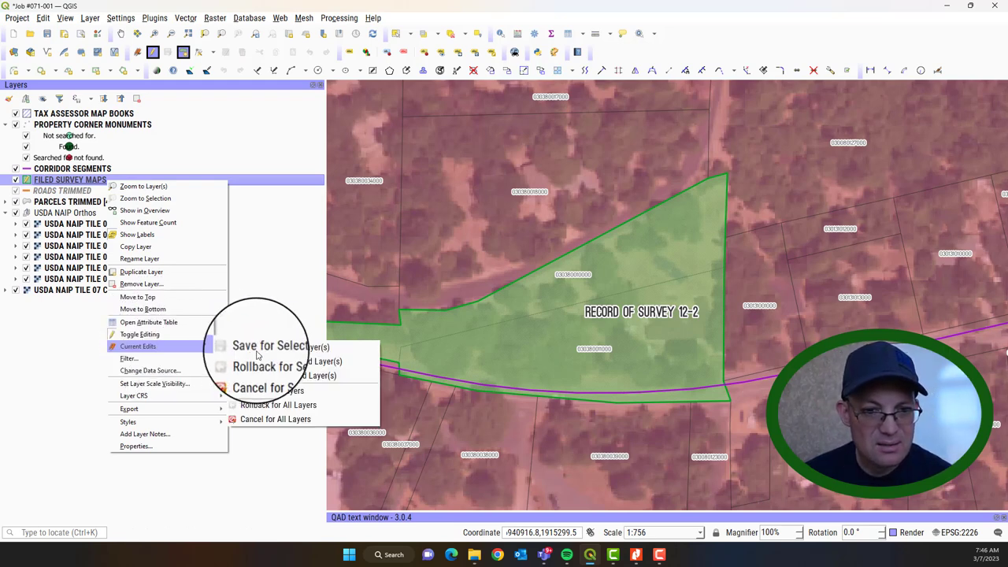
left_click(168, 341)
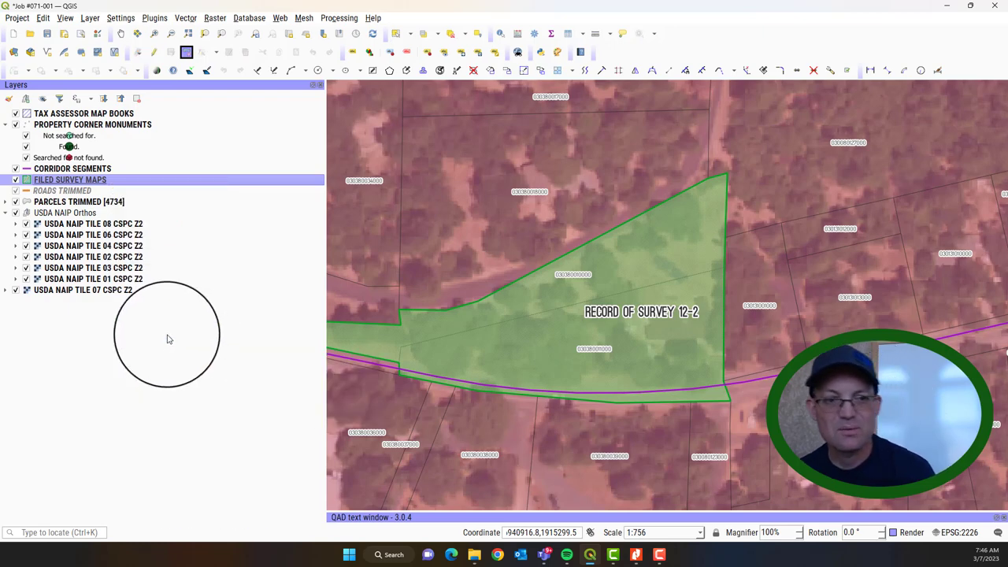
left_click_drag(673, 335, 705, 289)
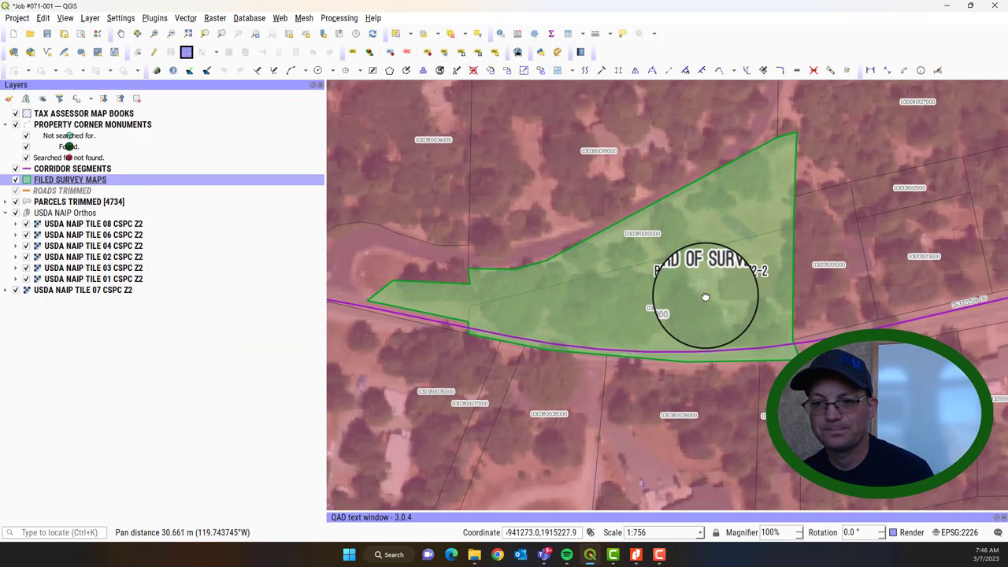
left_click(49, 35)
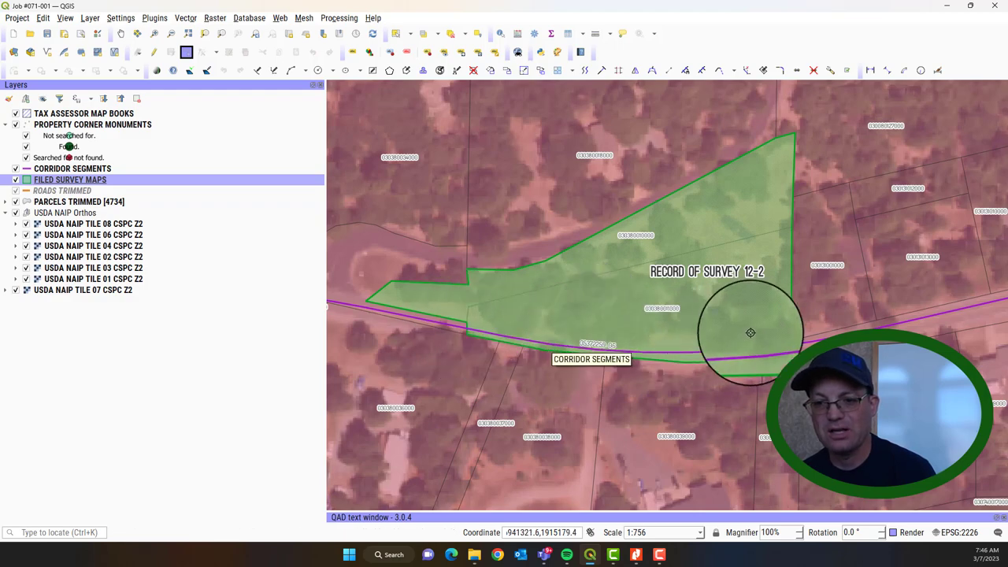
left_click(637, 554)
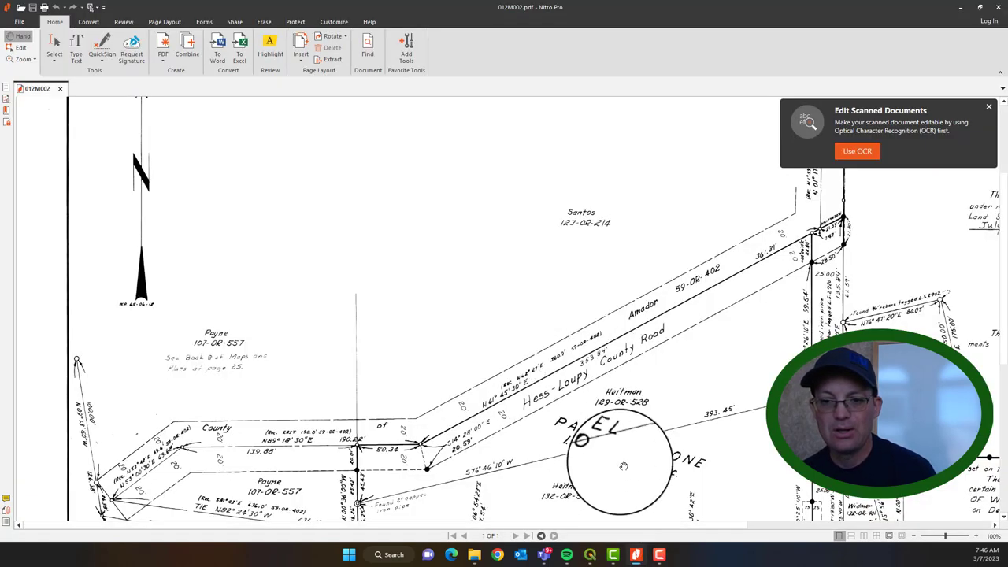
scroll(637, 293, "down", 5)
scroll(527, 365, "right", 5)
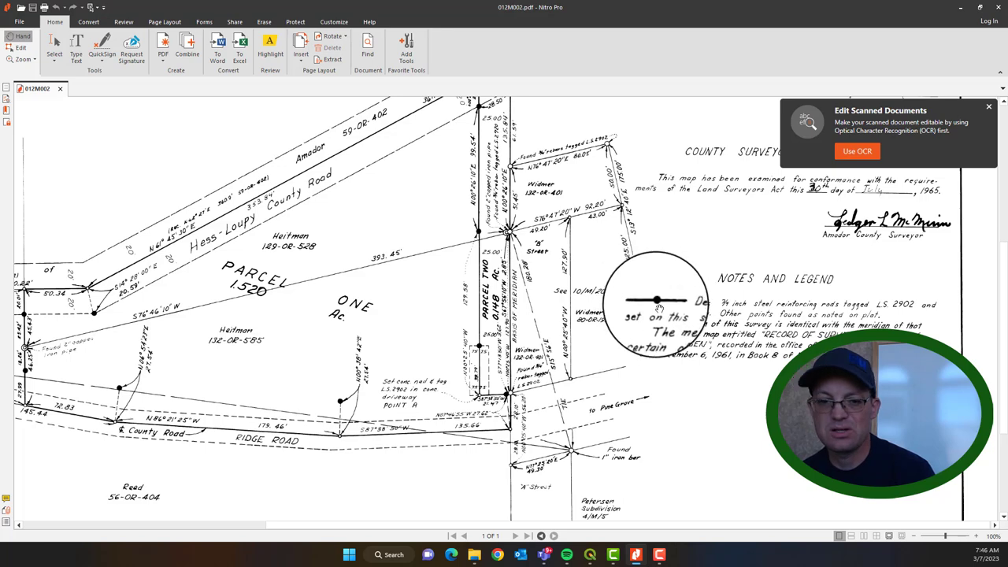
scroll(333, 366, "left", 3)
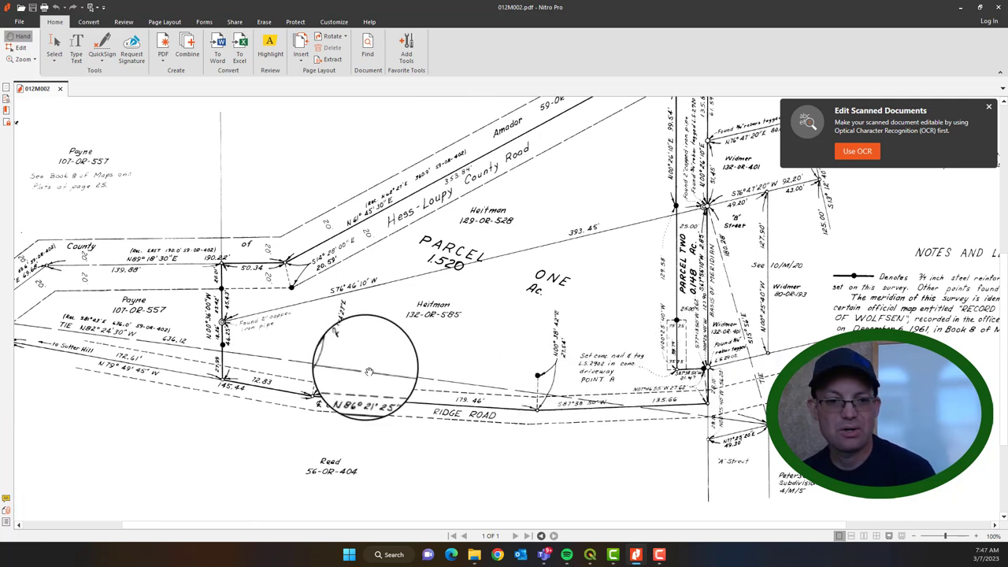
left_click_drag(343, 377, 409, 405)
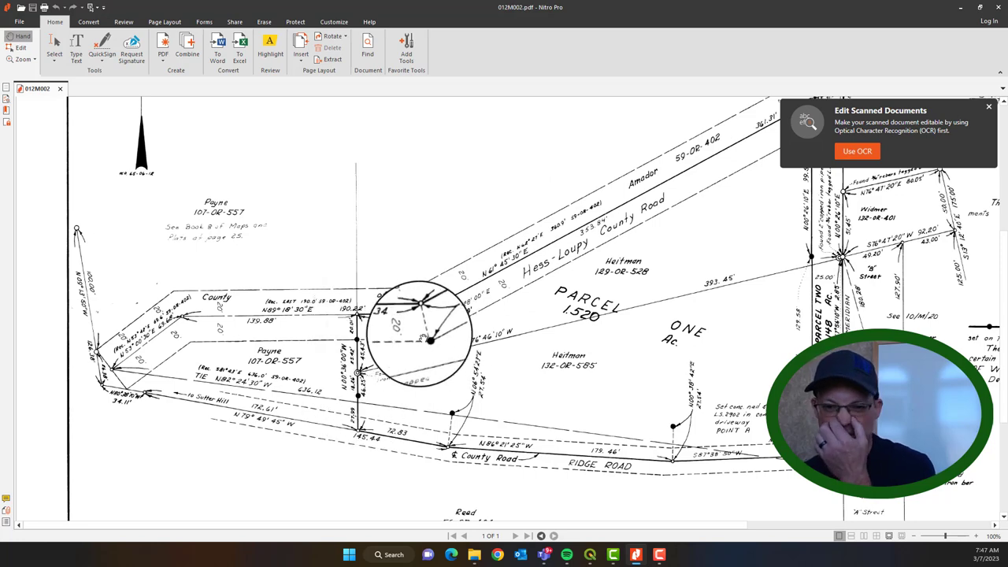
left_click_drag(725, 300, 607, 393)
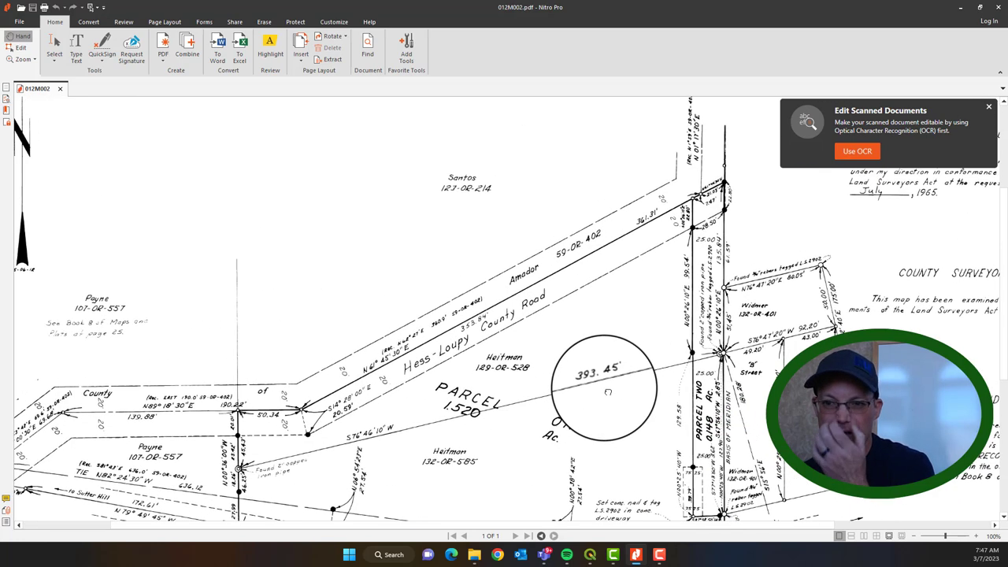
left_click_drag(610, 339, 682, 247)
scroll(622, 219, "up", 2)
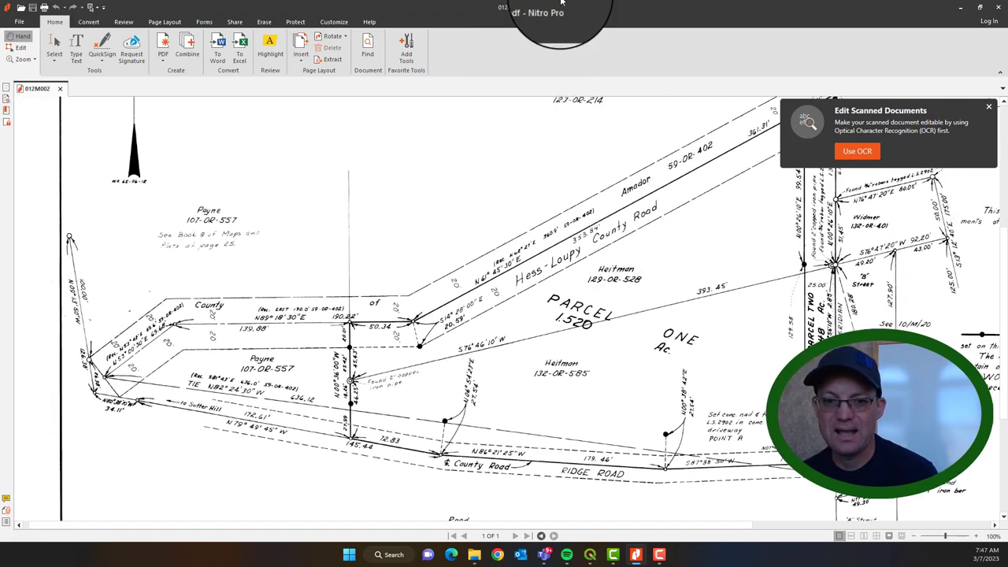
left_click_drag(825, 284, 498, 260)
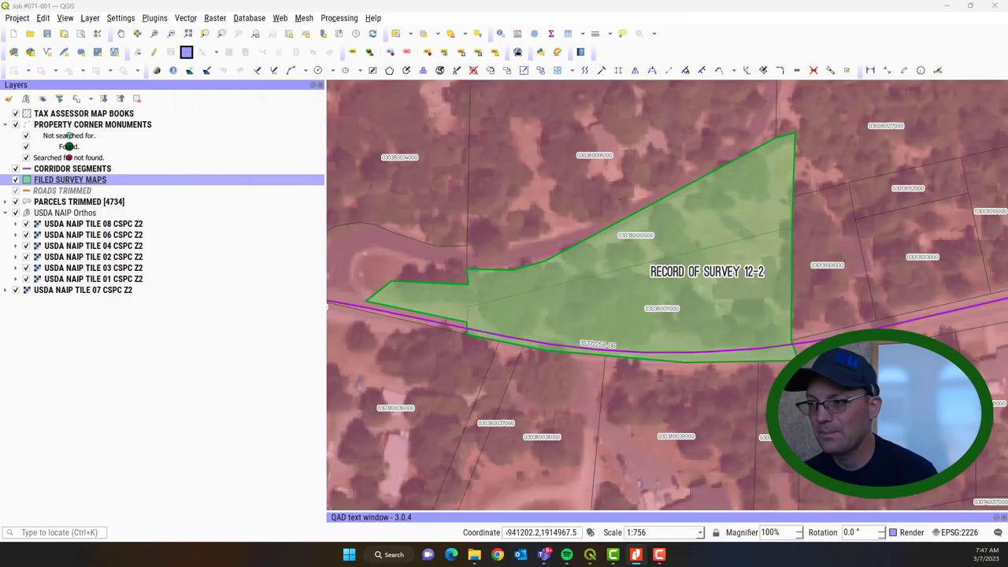
Turn on editing for the PROPERTY CORNER MONUMENTS layer.
left_click(111, 126)
right_click(111, 127)
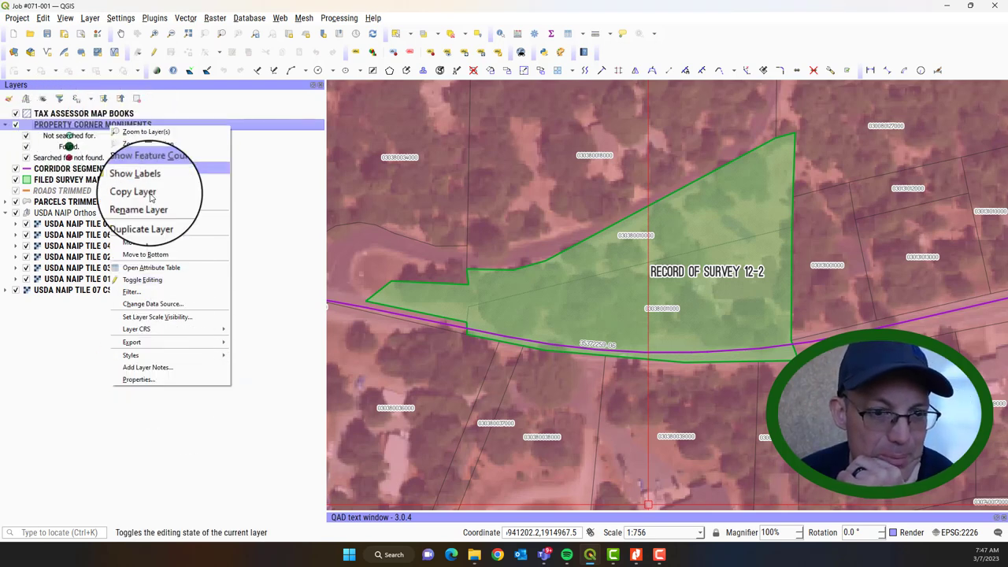
left_click(134, 282)
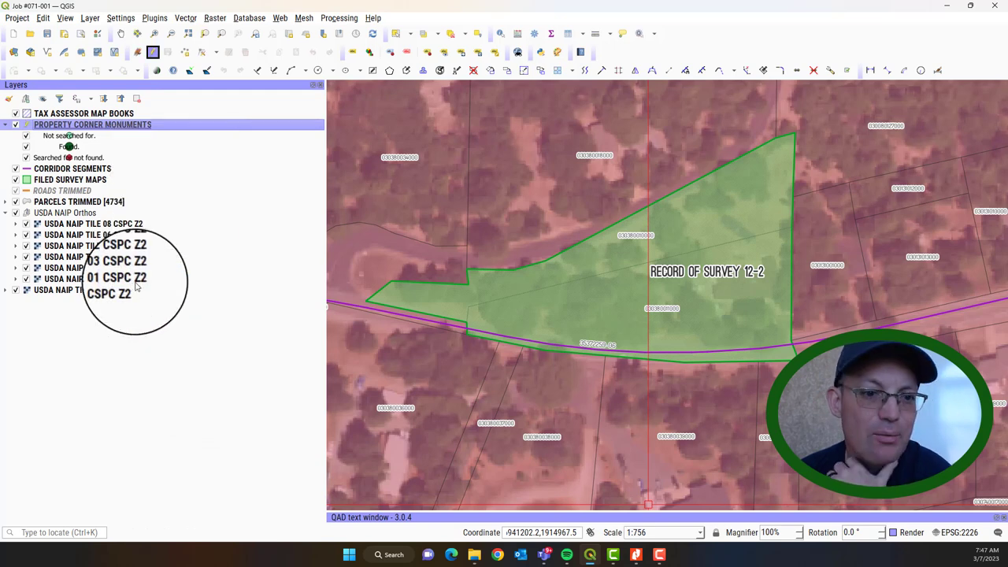
right_click(110, 126)
left_click(150, 392)
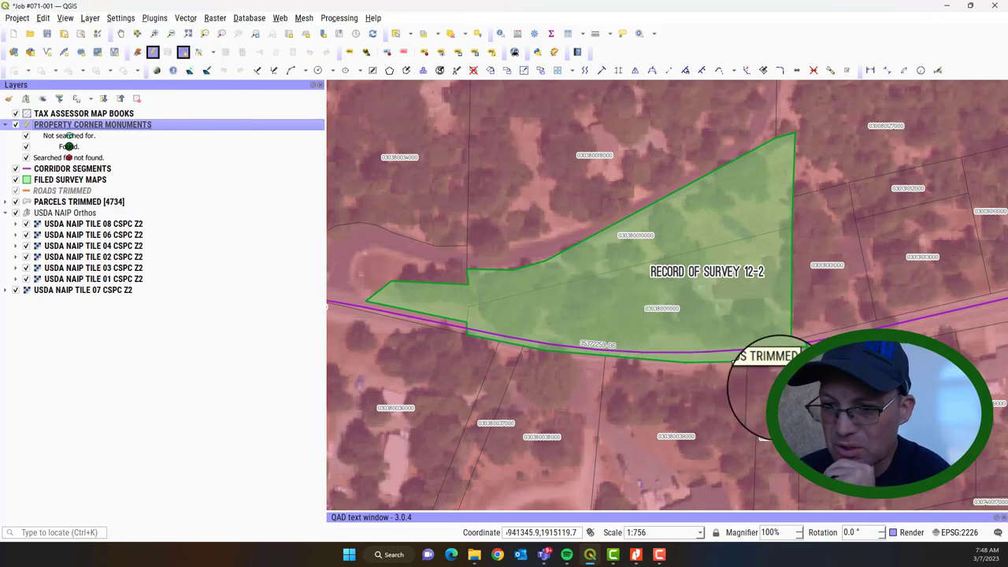
Zoom to the footprint's road corner, place a monument point, and cancel its attribute form.
scroll(795, 347, "up", 3)
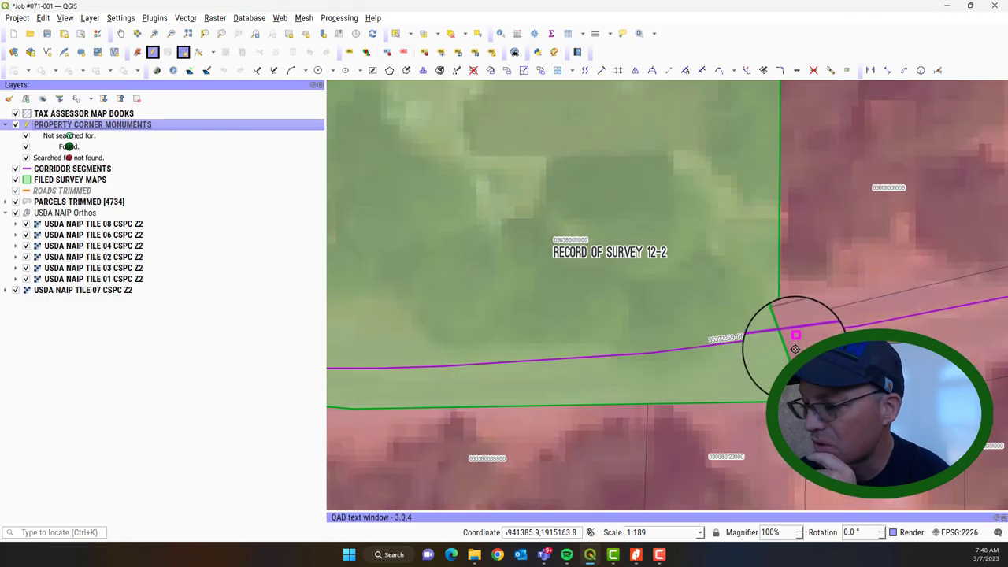
left_click(762, 291)
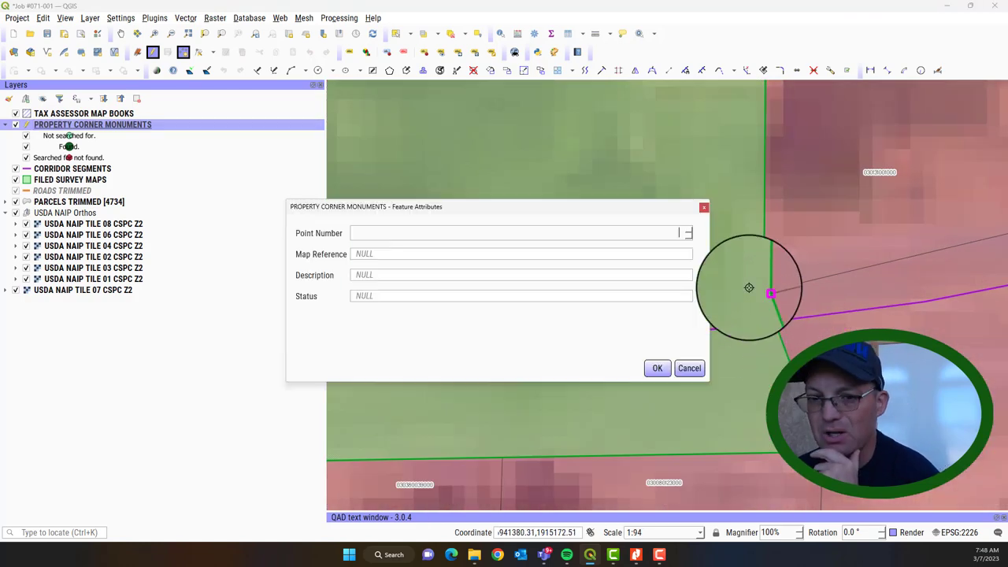
left_click(687, 368)
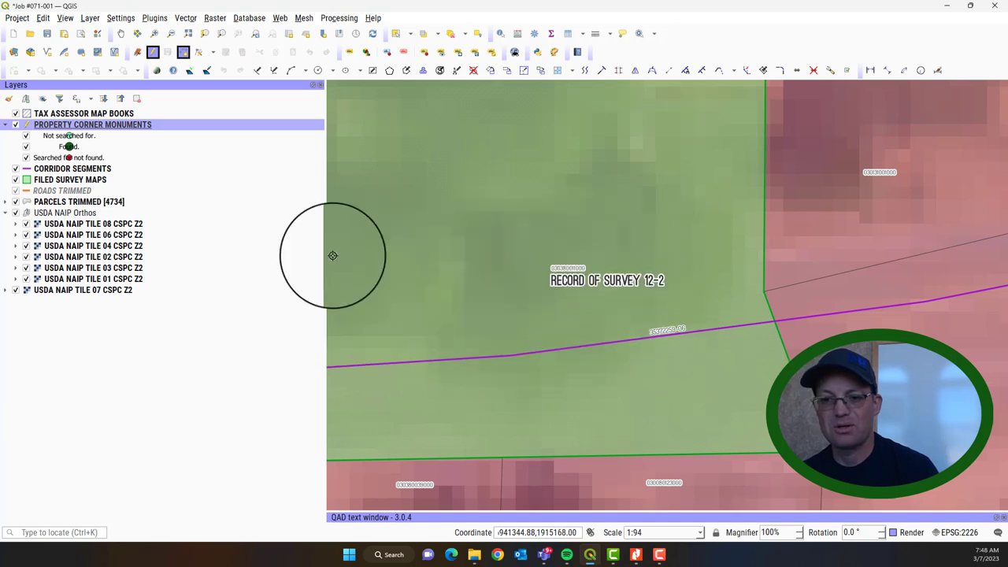
Open the PROPERTY CORNER MONUMENTS layer's context menu, then dismiss it without choosing anything.
right_click(134, 129)
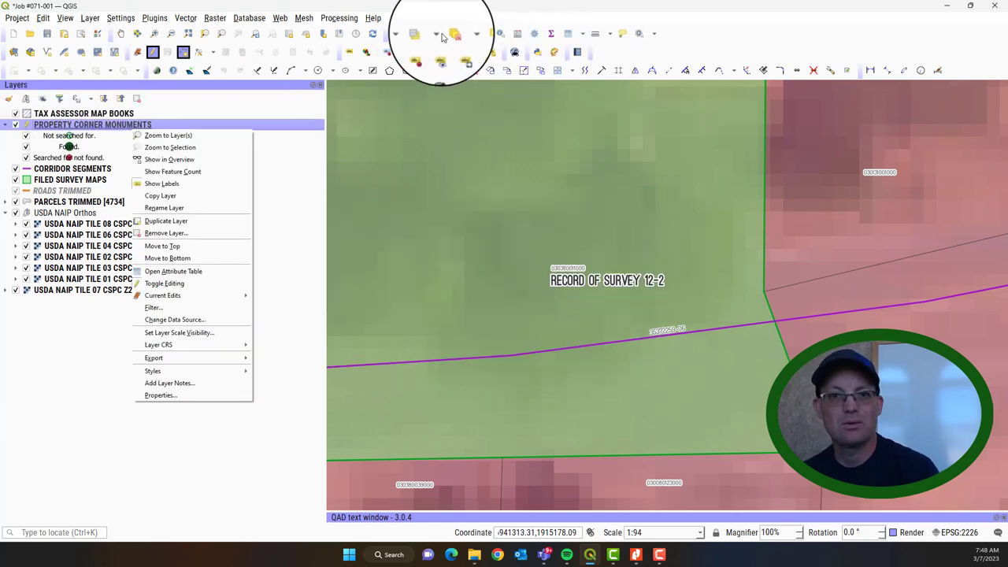
left_click(195, 284)
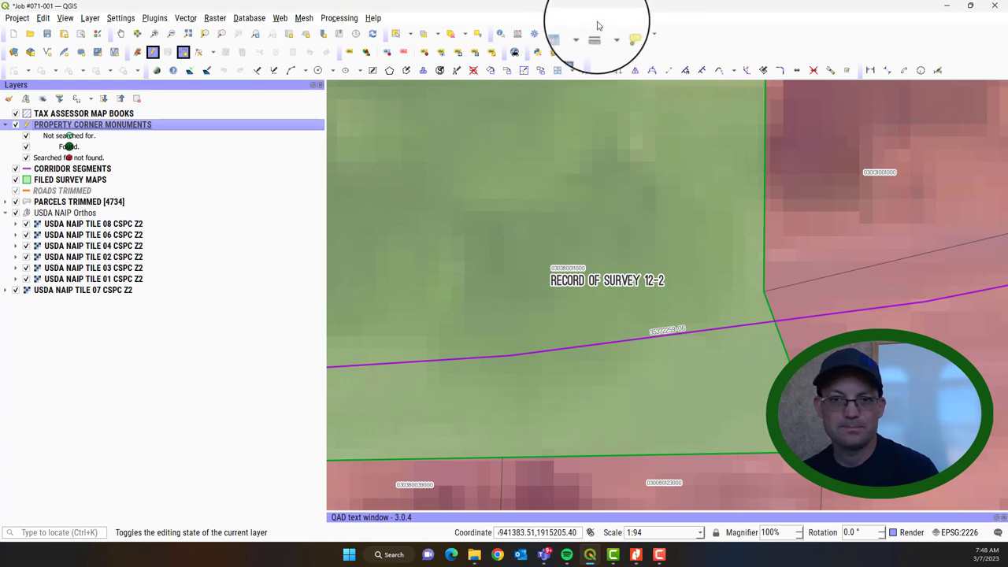
Add monument 1890 at the footprint corner with reference RS 12-002, a rebar description and status 'Not searched for.'.
left_click(761, 291)
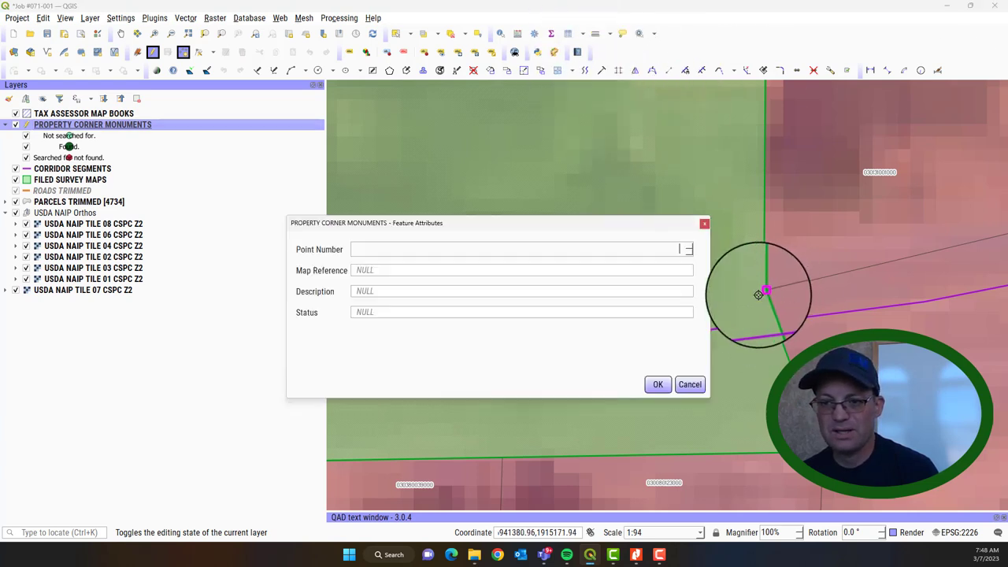
type("1890")
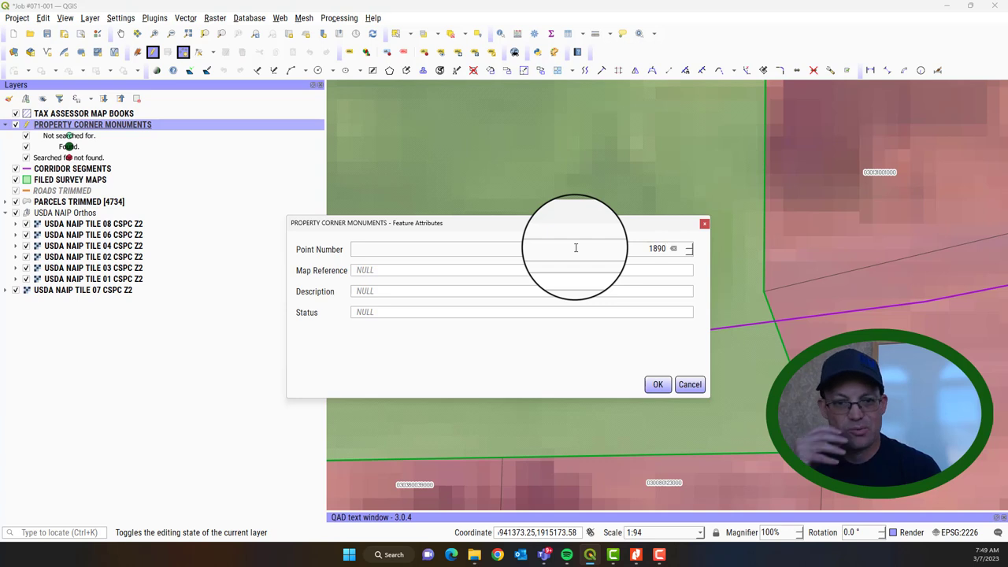
key("Tab")
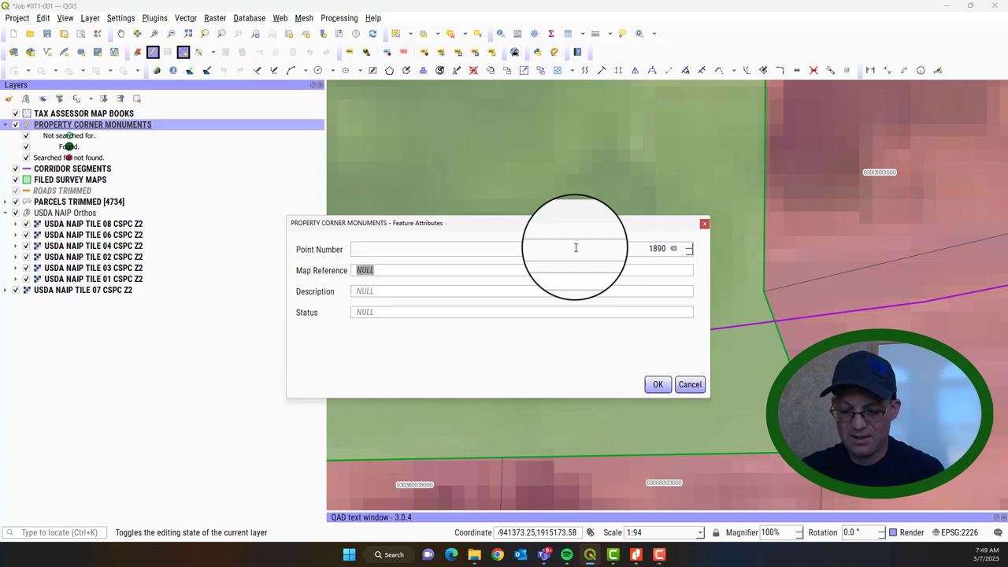
type("RS")
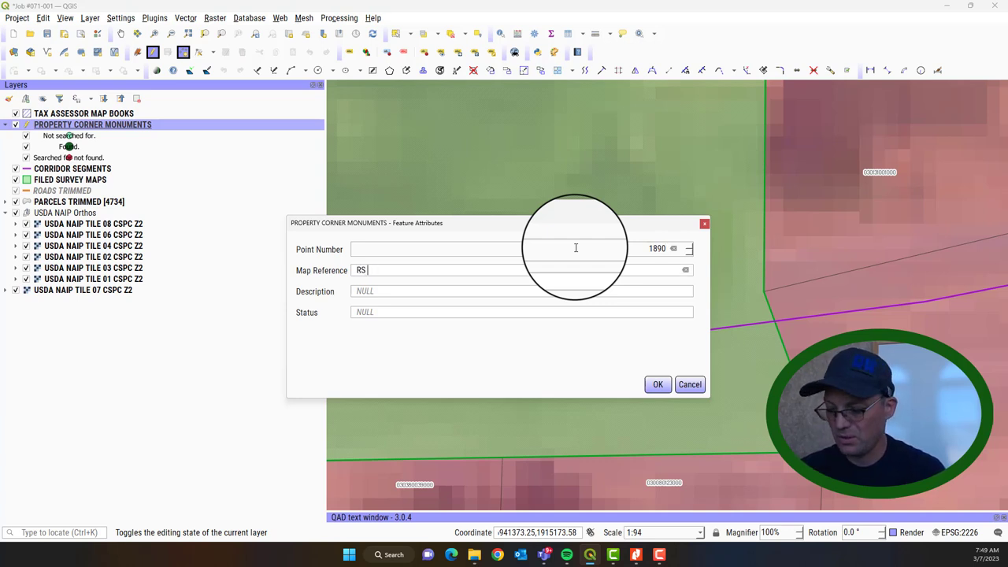
type(" 12-002")
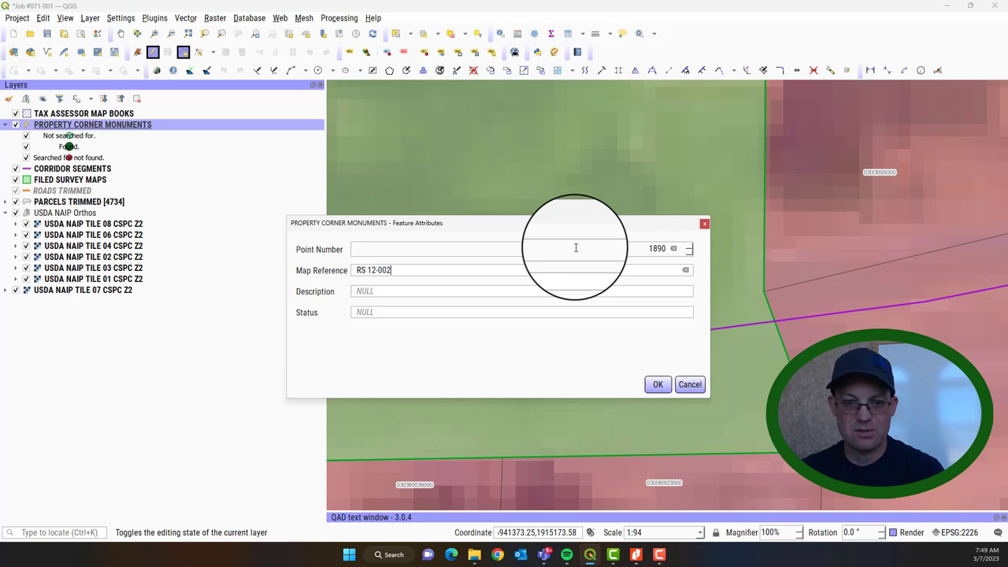
key("Tab")
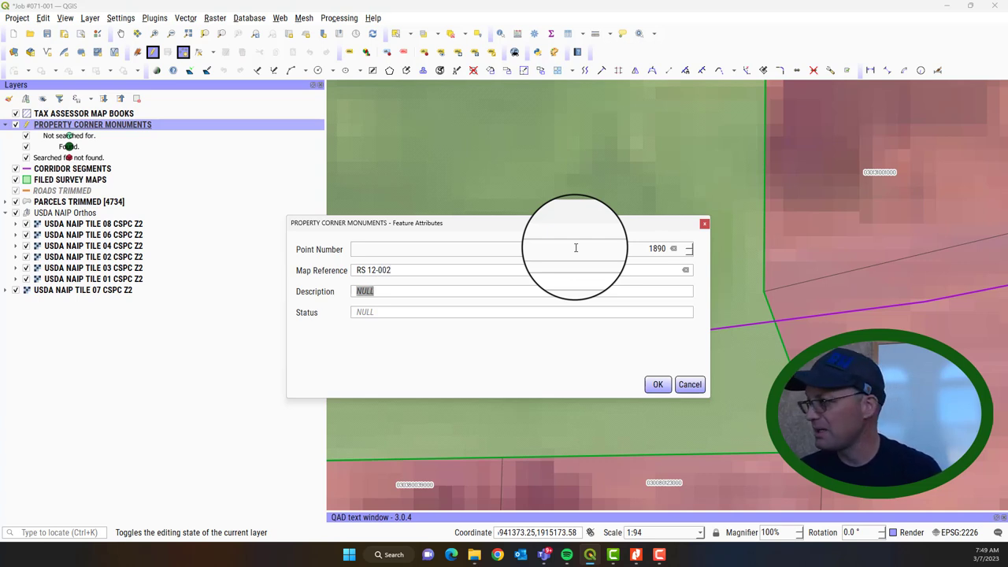
type("3/")
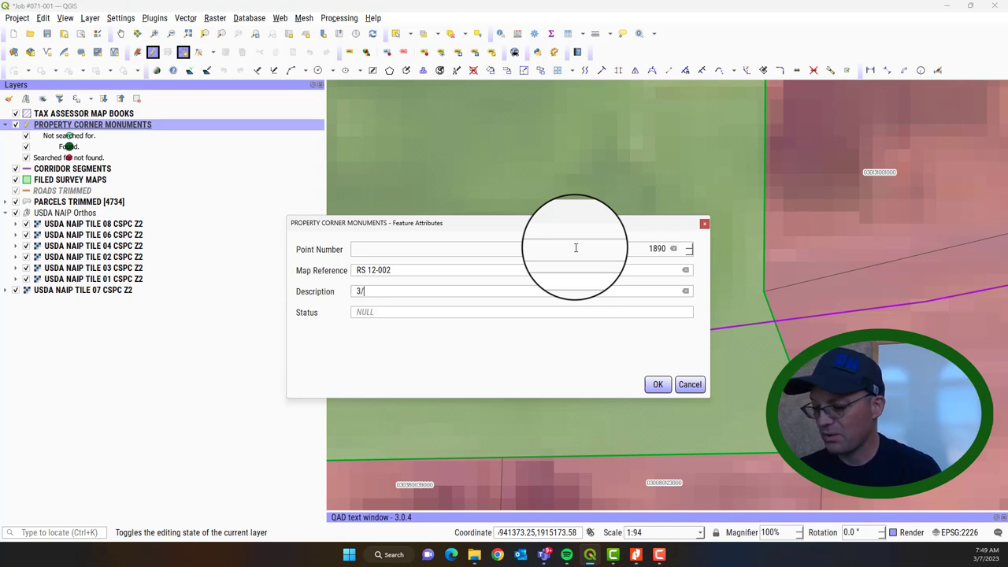
type("7")
type("4 ")
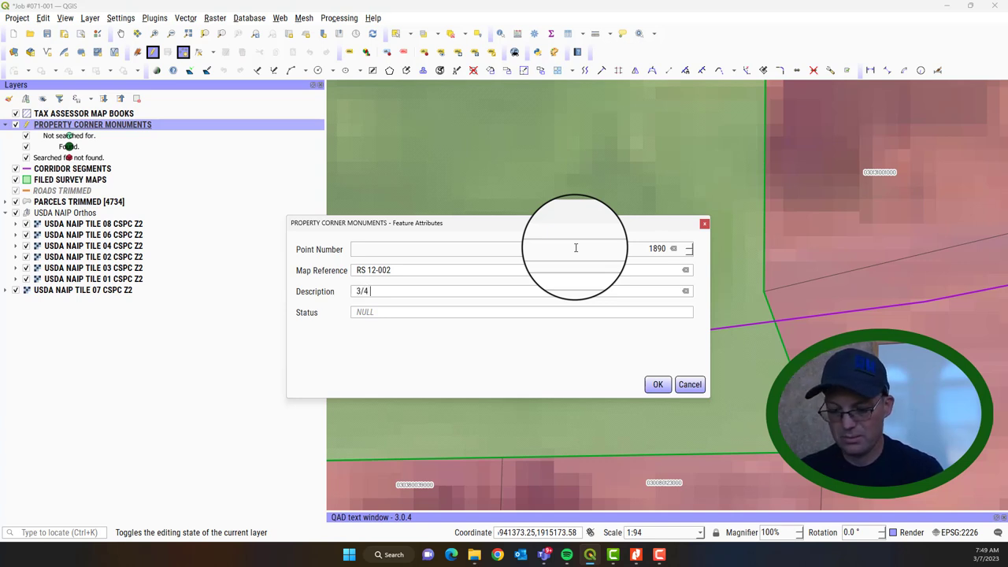
type("Inch Reb")
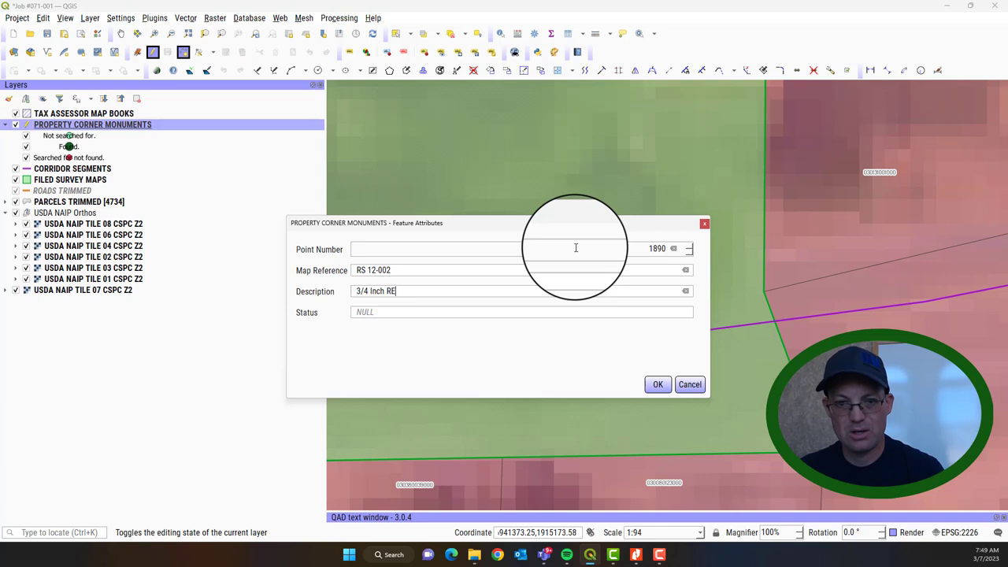
type("ar ")
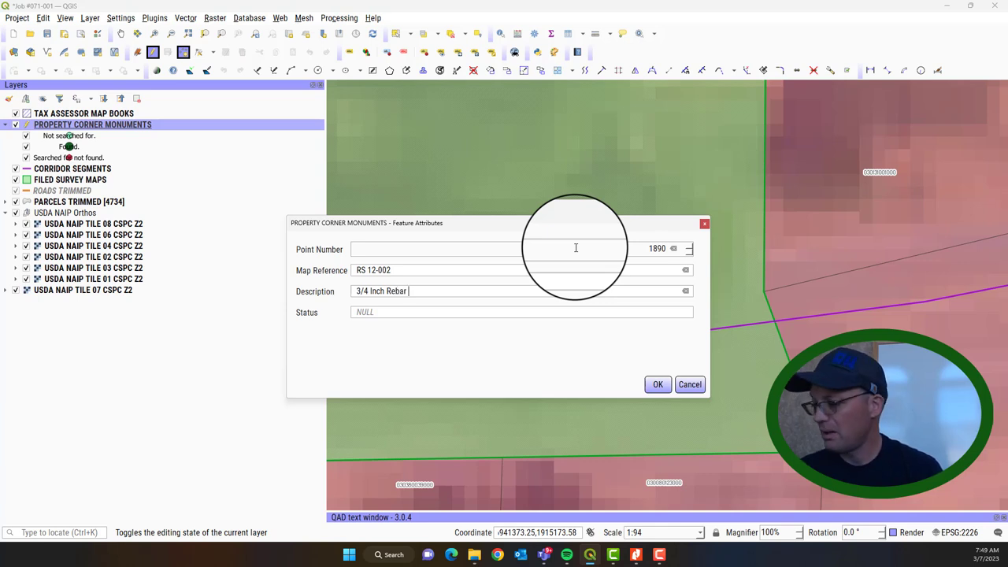
type("\"LS")
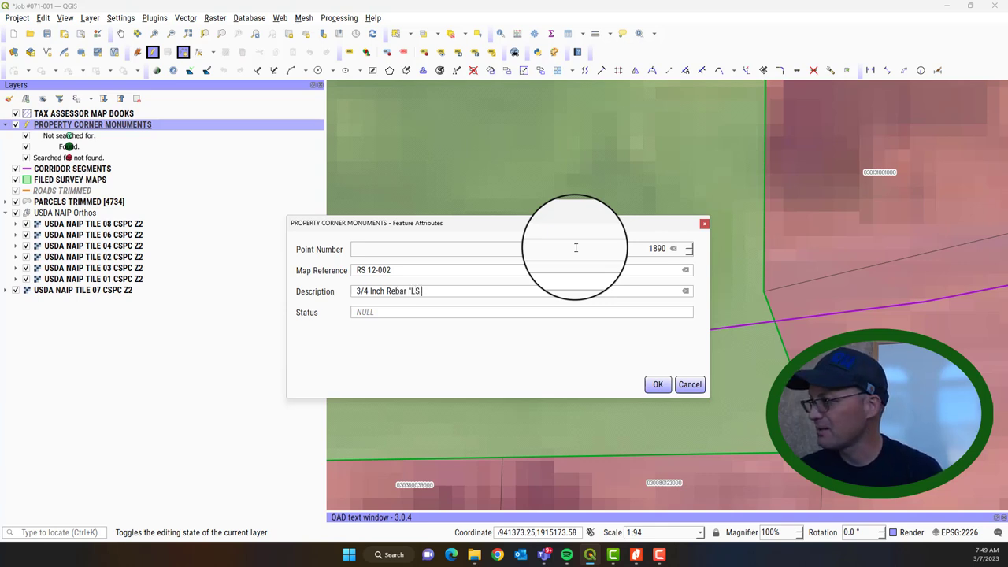
type(" 2902\",")
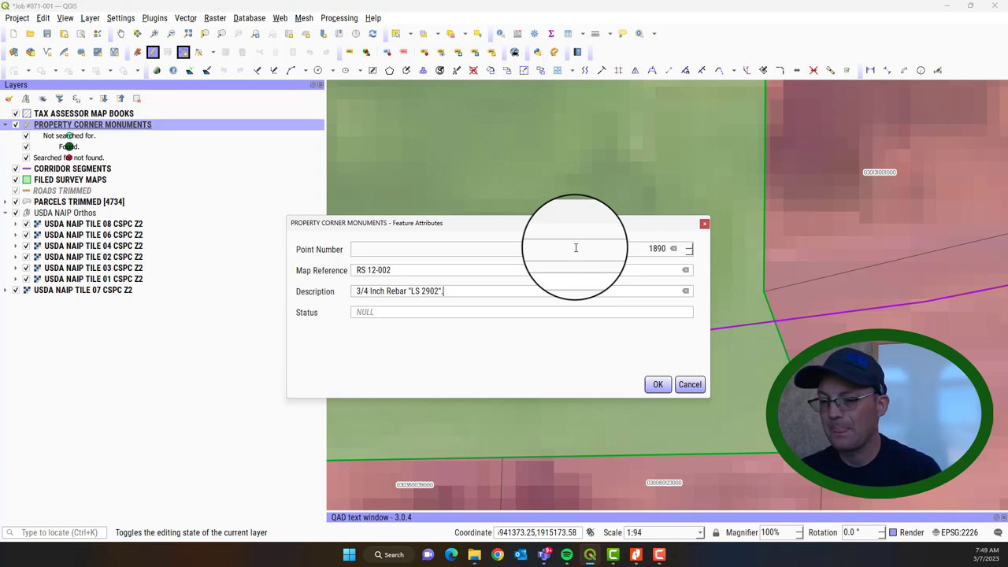
key("Tab")
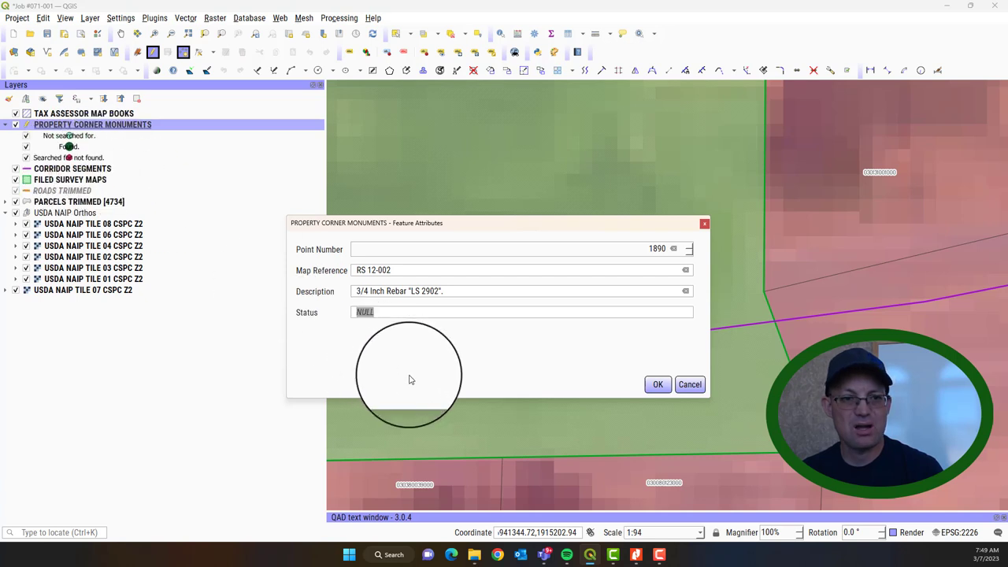
type("Not")
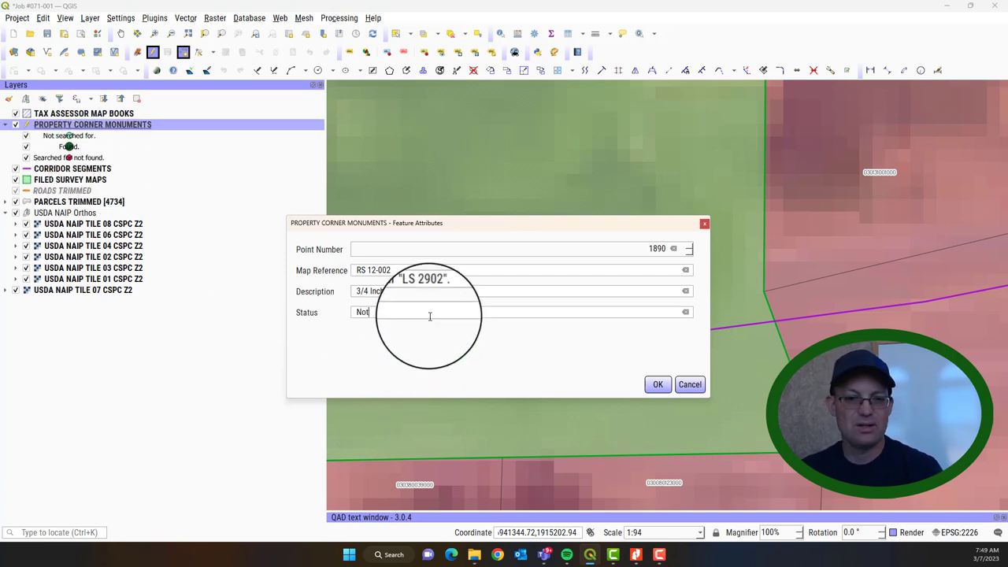
type(" searched for.")
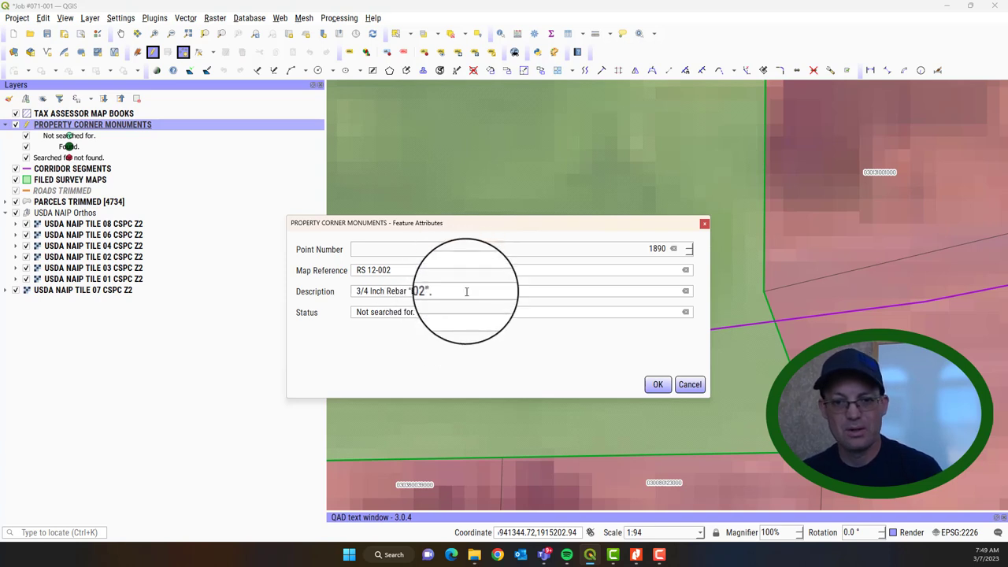
left_click_drag(467, 292, 315, 299)
key("ctrl+c")
left_click(666, 391)
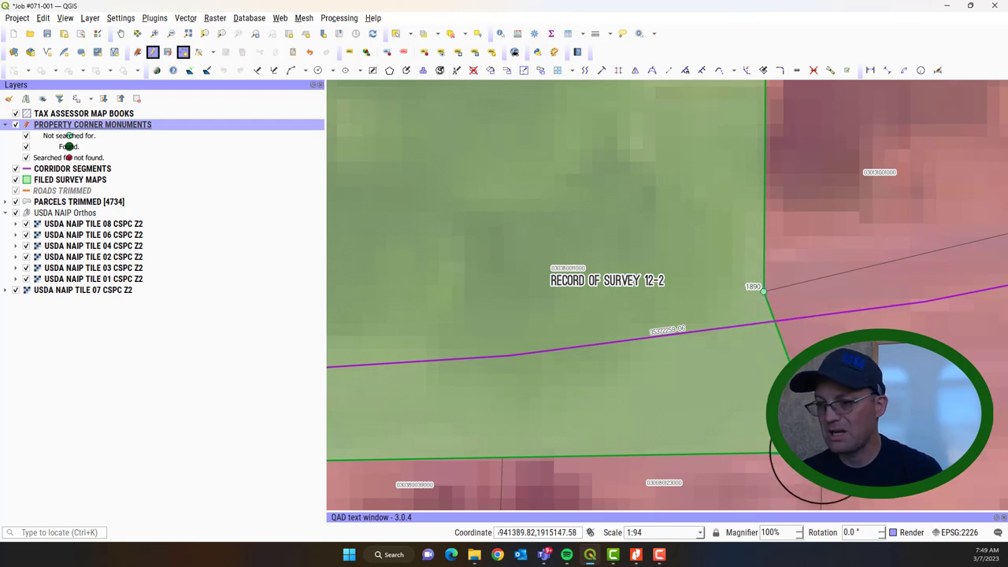
scroll(551, 390, "down", 3)
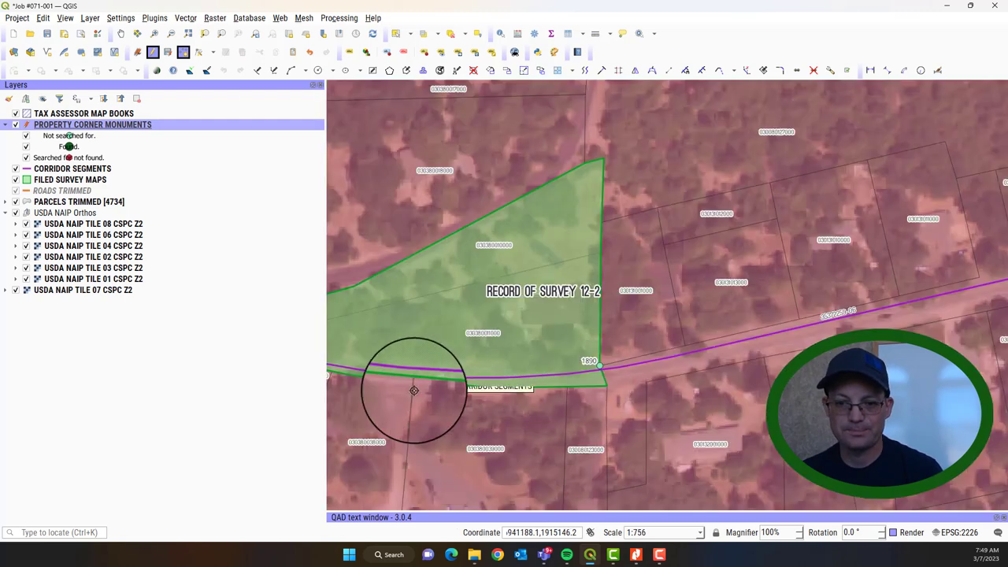
scroll(473, 386, "up", 2)
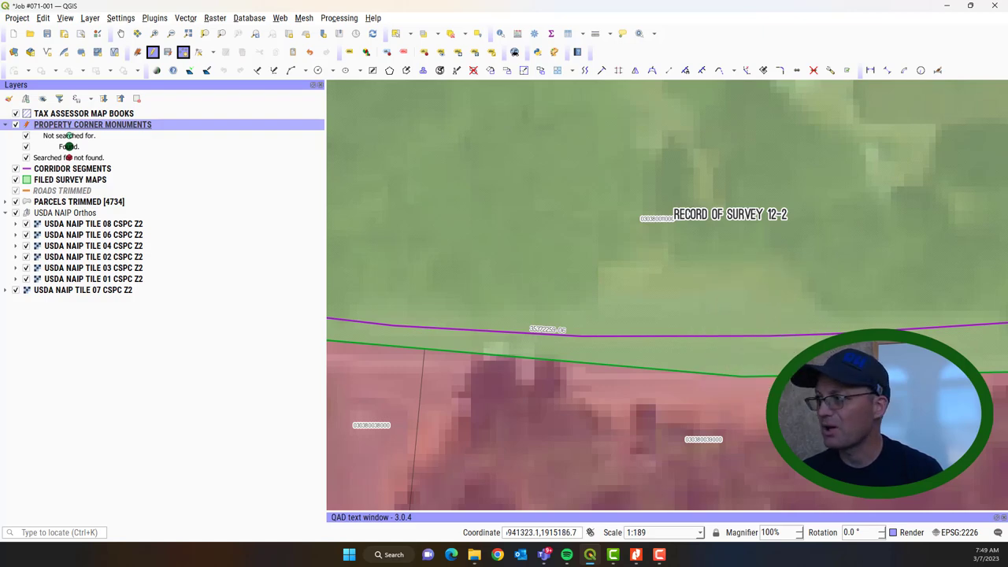
key("alt+Tab")
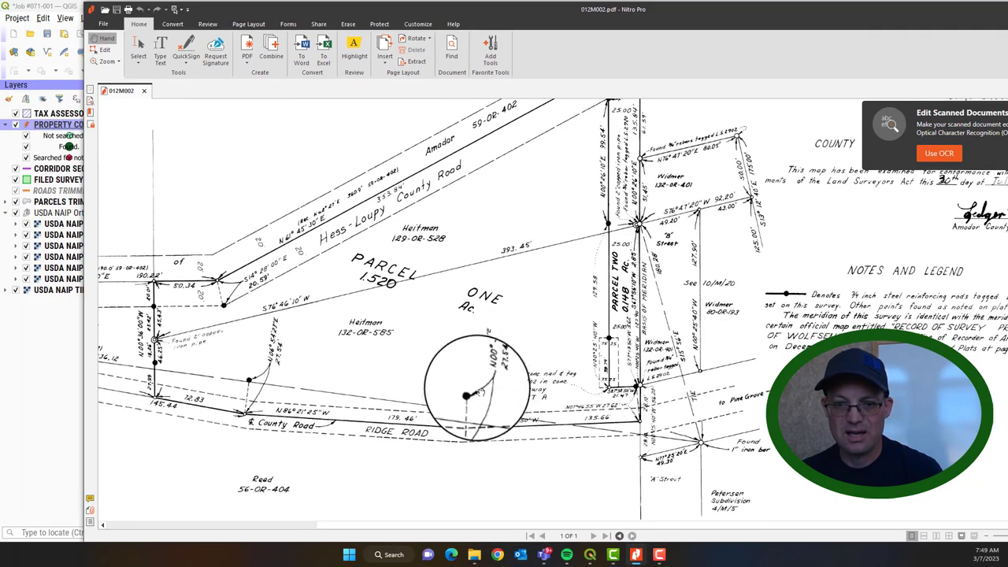
left_click(890, 14)
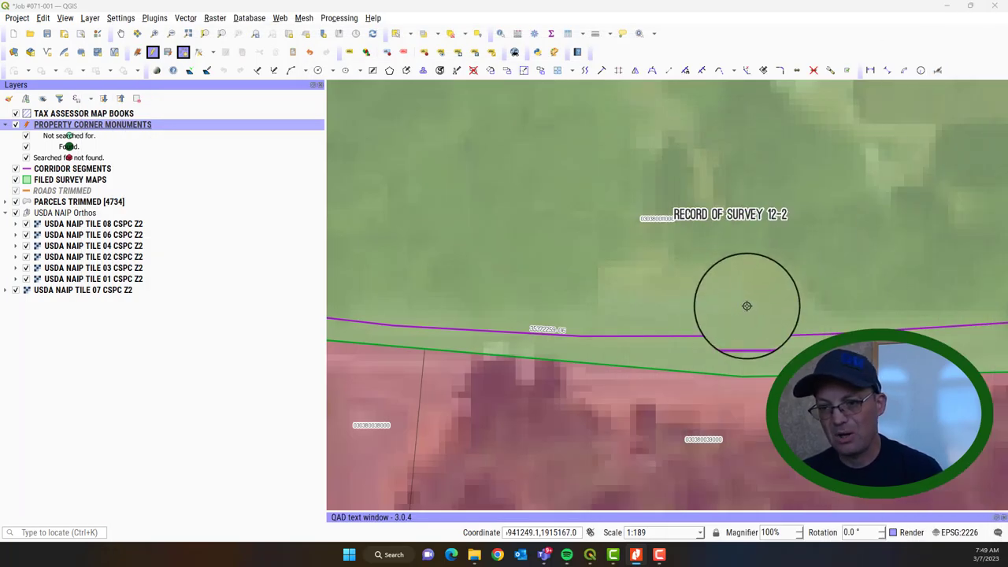
Add monument 1891 with reference RS 12-002, the pasted rebar description and status 'Not searched for'.
left_click(767, 360)
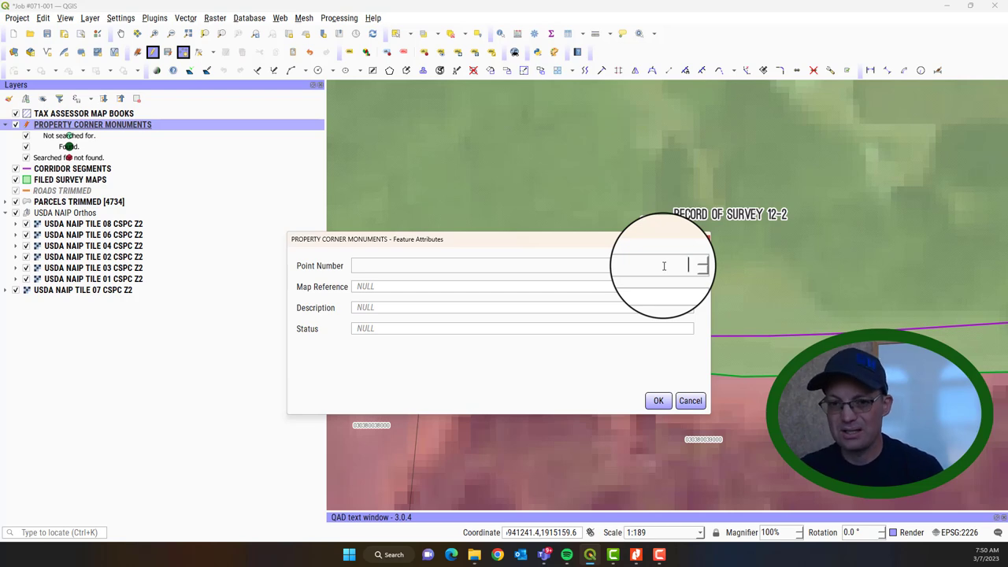
type("1891")
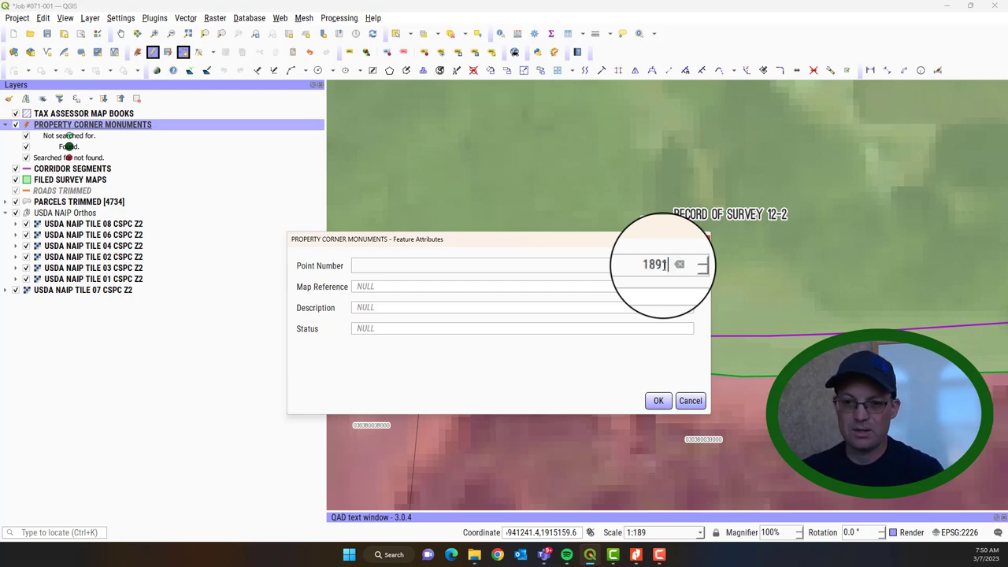
key("Tab")
type("R")
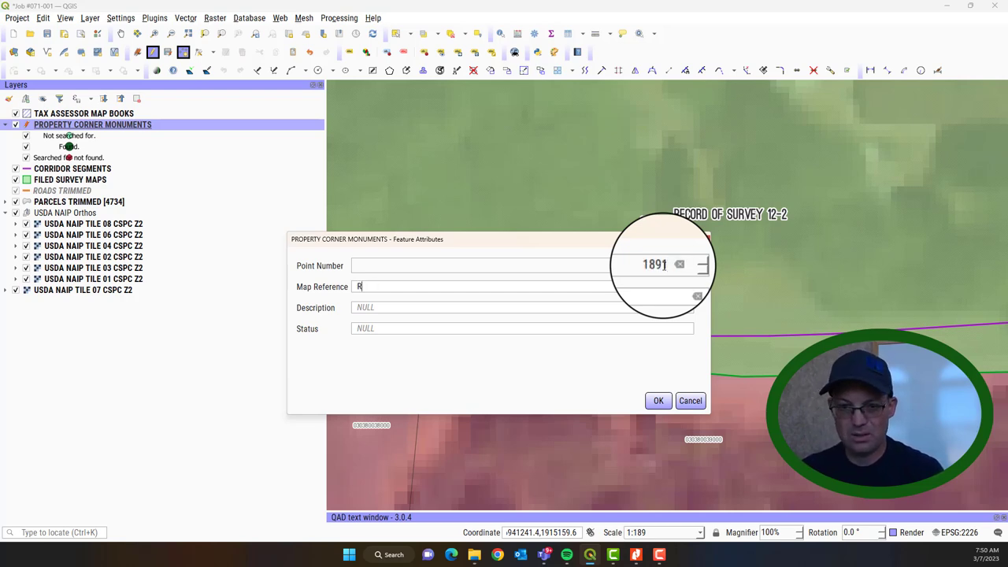
type("S 12-002")
key("Tab")
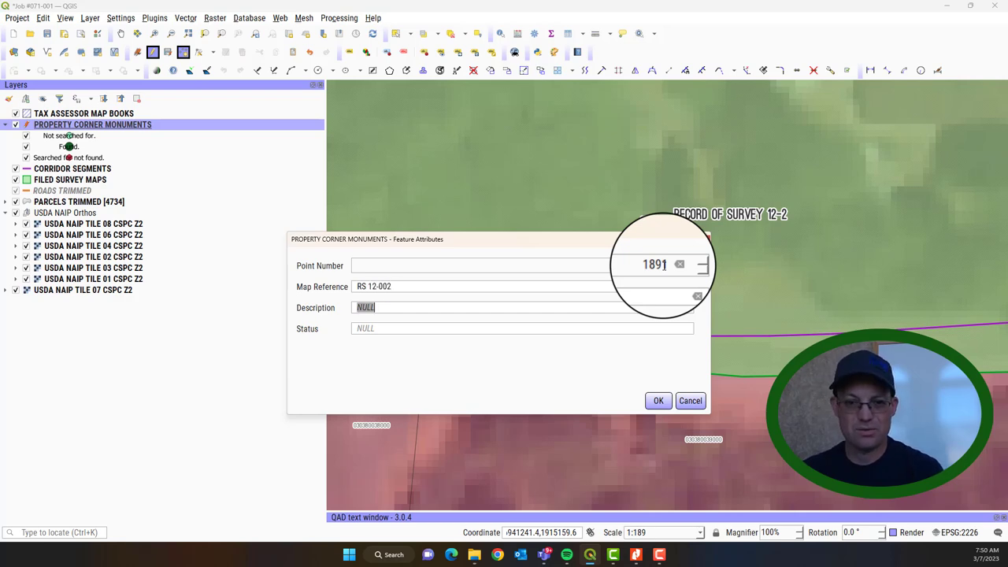
key("ctrl+v")
key("Tab")
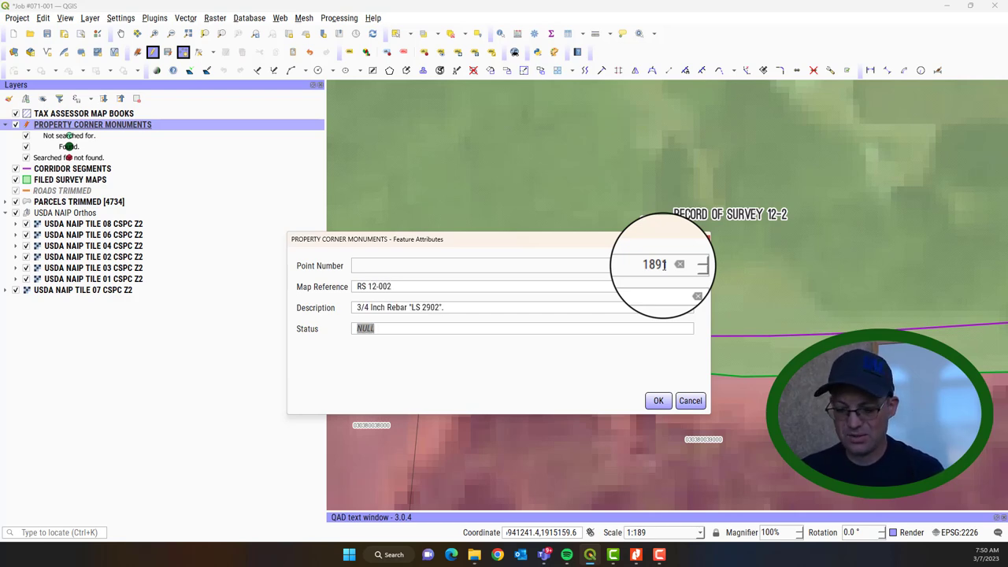
type("Not searched ")
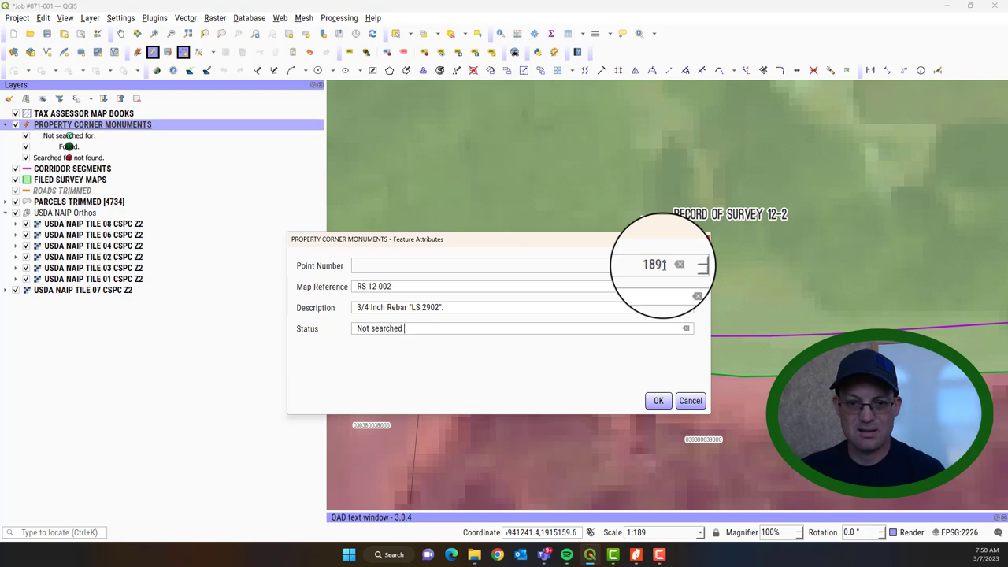
type("for.")
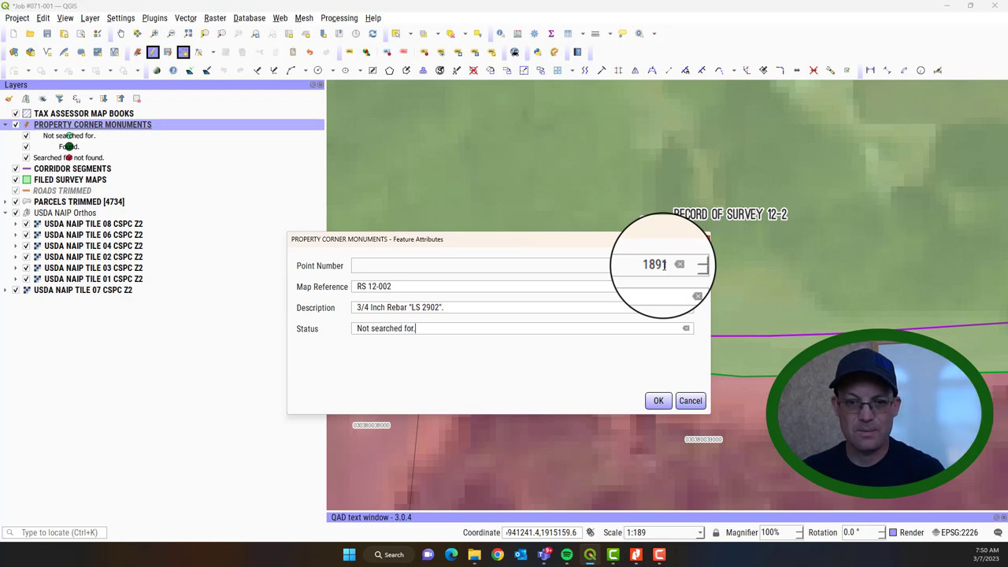
left_click(659, 401)
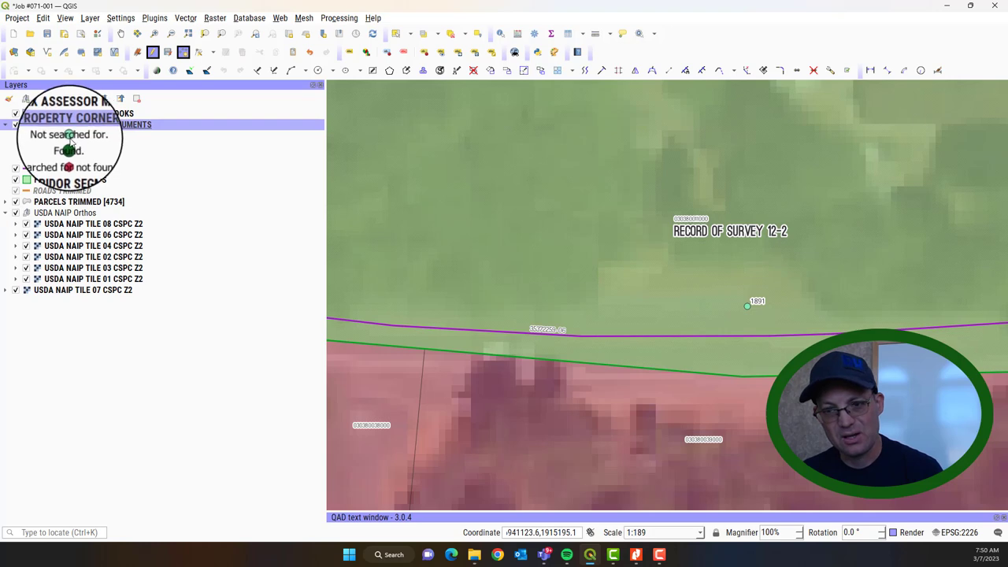
Add monument 1893 beside the road line with RS 12-002, the rebar description and status 'Not searched for.'.
left_click_drag(541, 303, 991, 338)
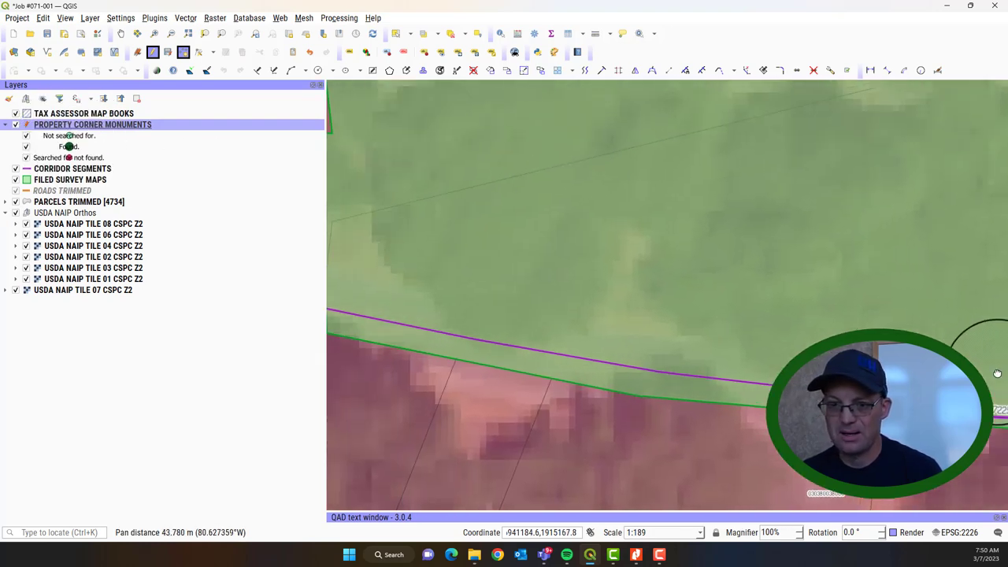
left_click(647, 325)
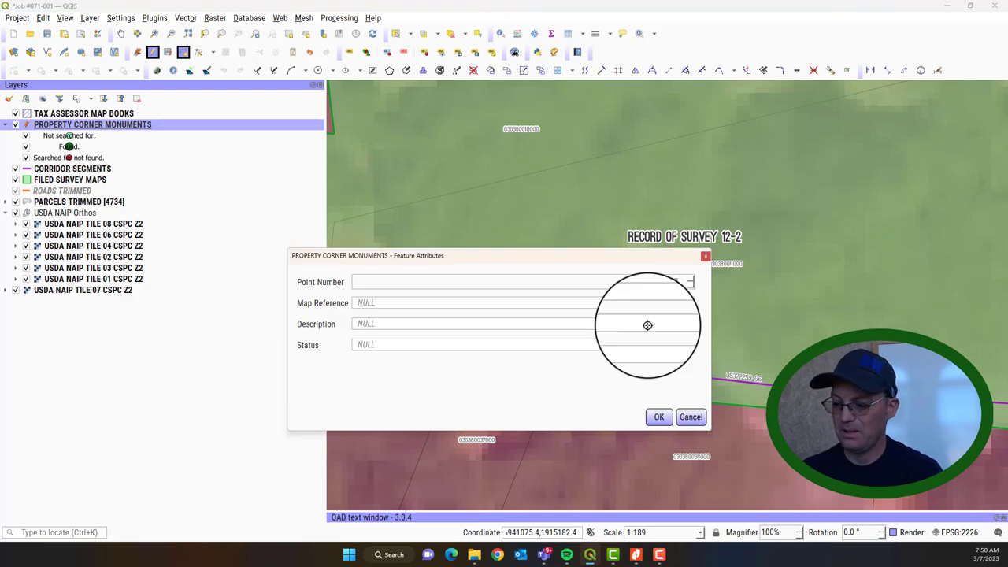
key("Tab")
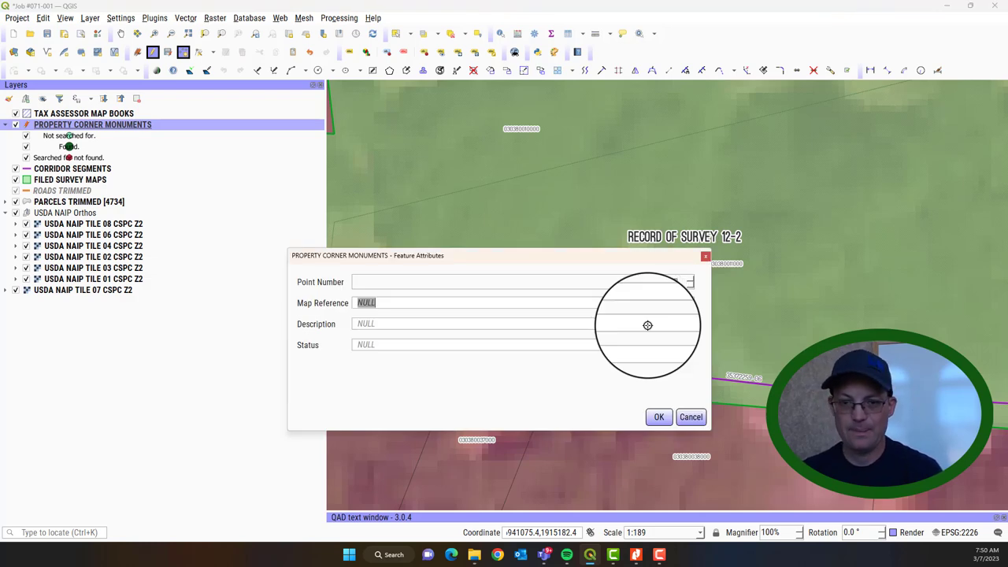
type("RS ")
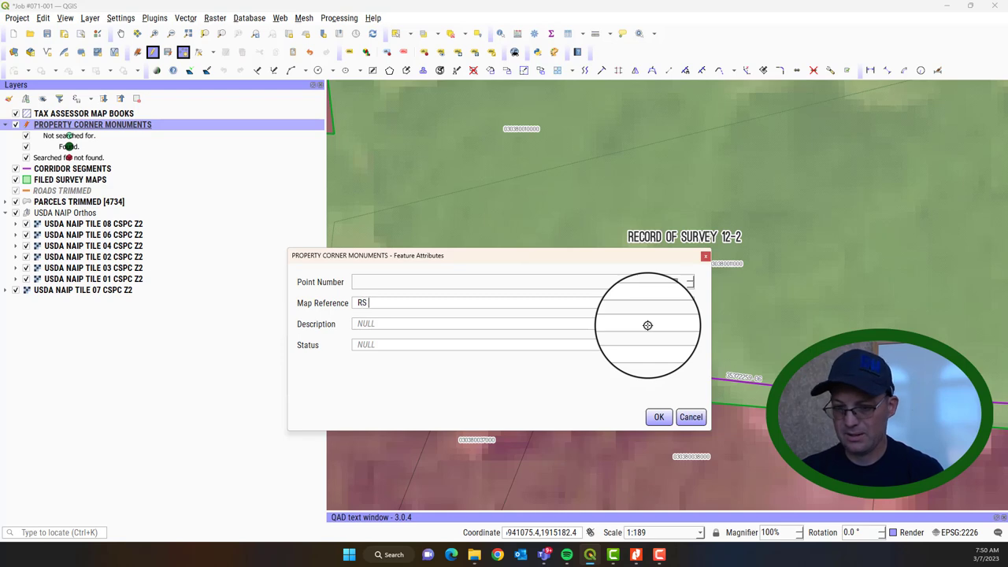
type("12-002")
key("Tab")
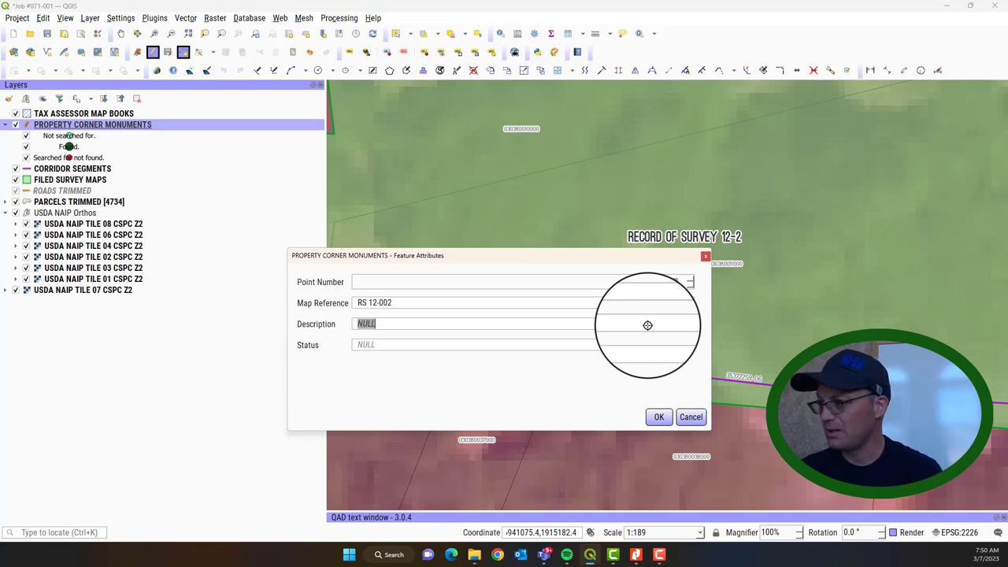
key("ctrl+v")
key("Tab")
type("No")
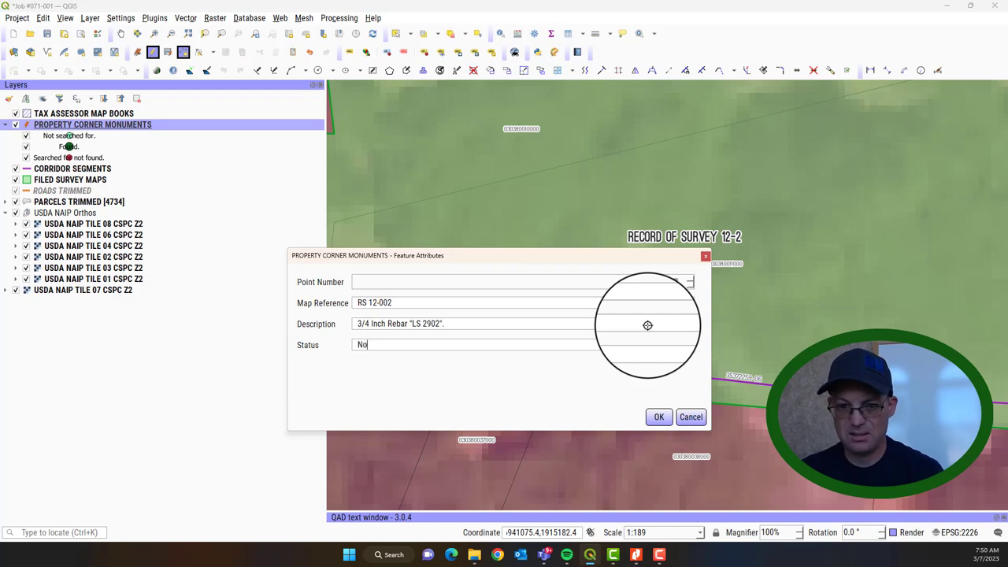
type("t searched for.")
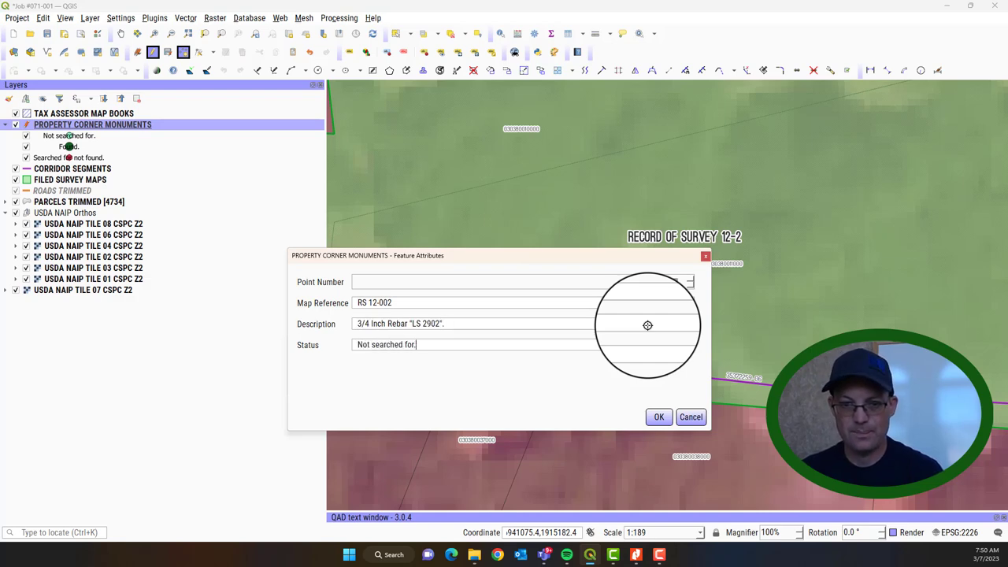
left_click(657, 415)
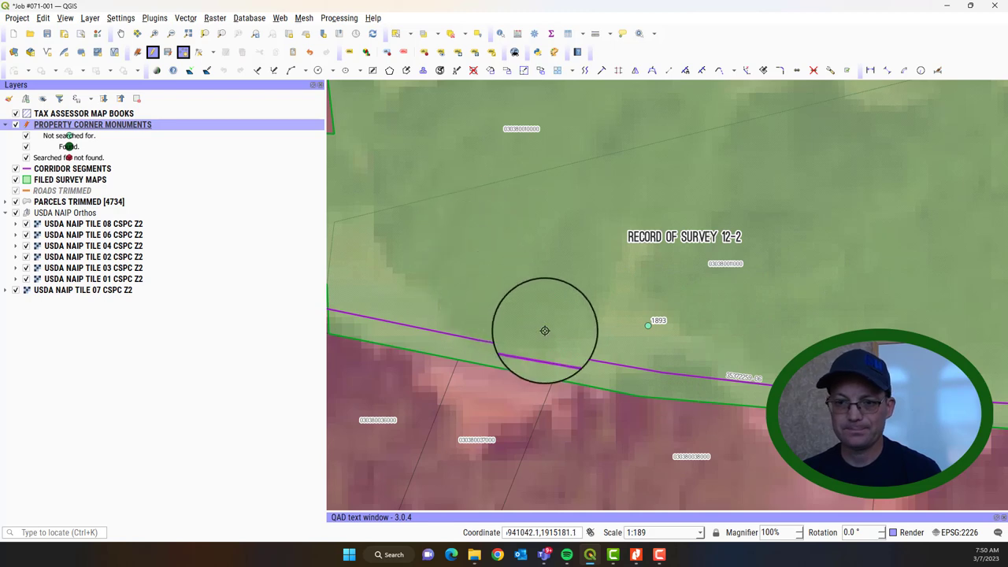
Place a new monument point where the footprint boundary meets the road line.
left_click_drag(544, 331, 821, 331)
scroll(821, 331, "up", 1)
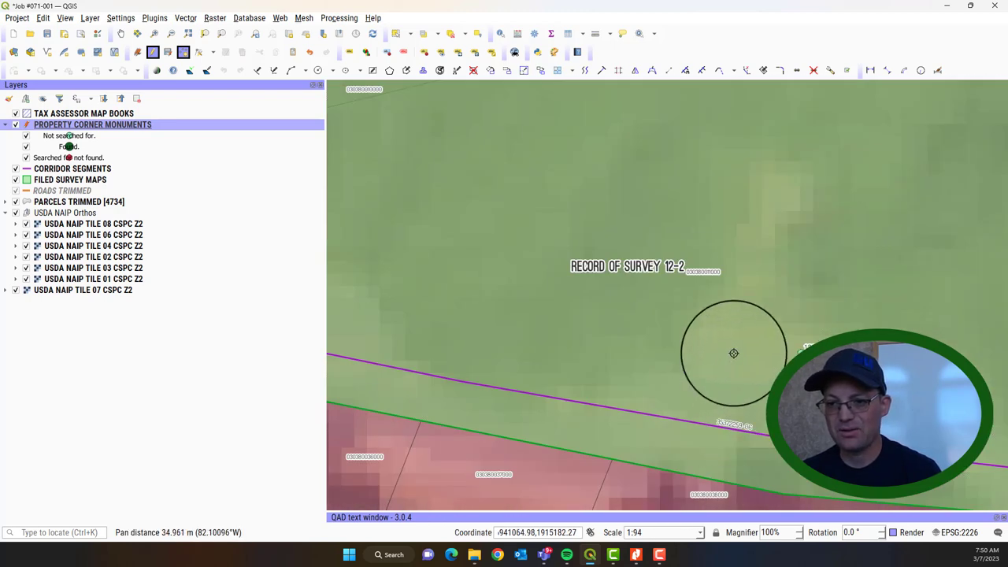
scroll(732, 353, "down", 2)
scroll(672, 338, "up", 1)
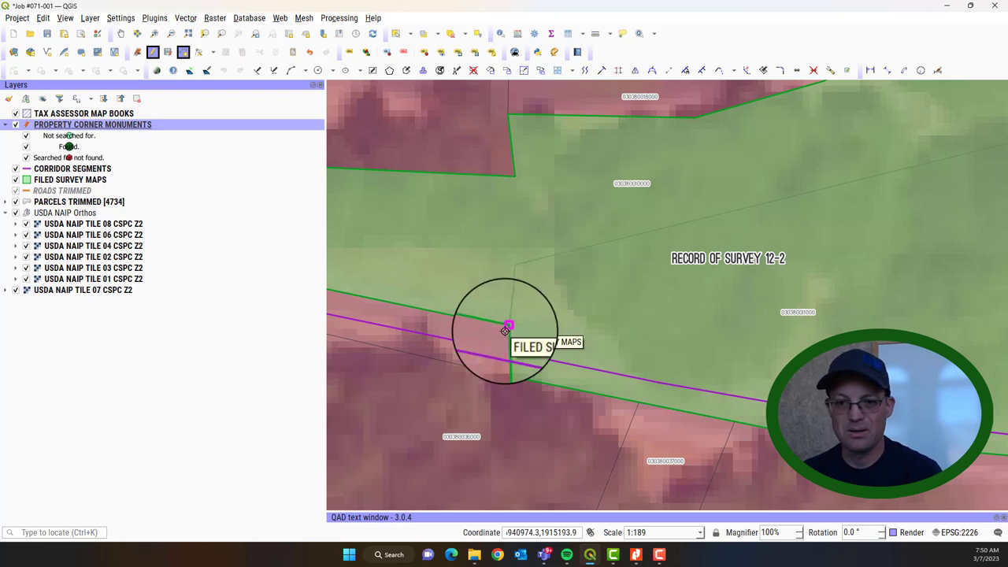
left_click(506, 327)
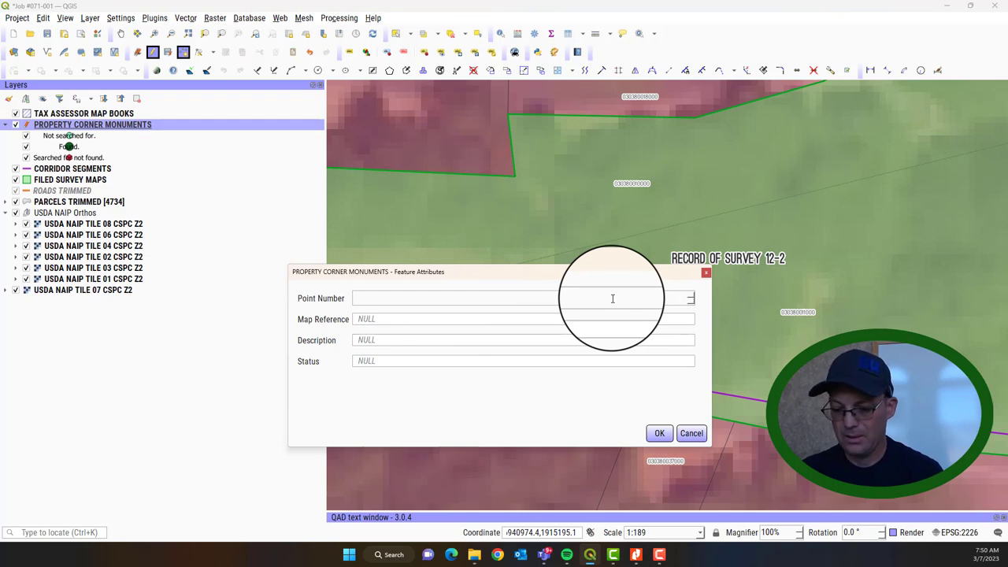
Record monument 1894 with RS 12-002, the rebar description and status Found, then nudge it onto the parcel corner.
type("9")
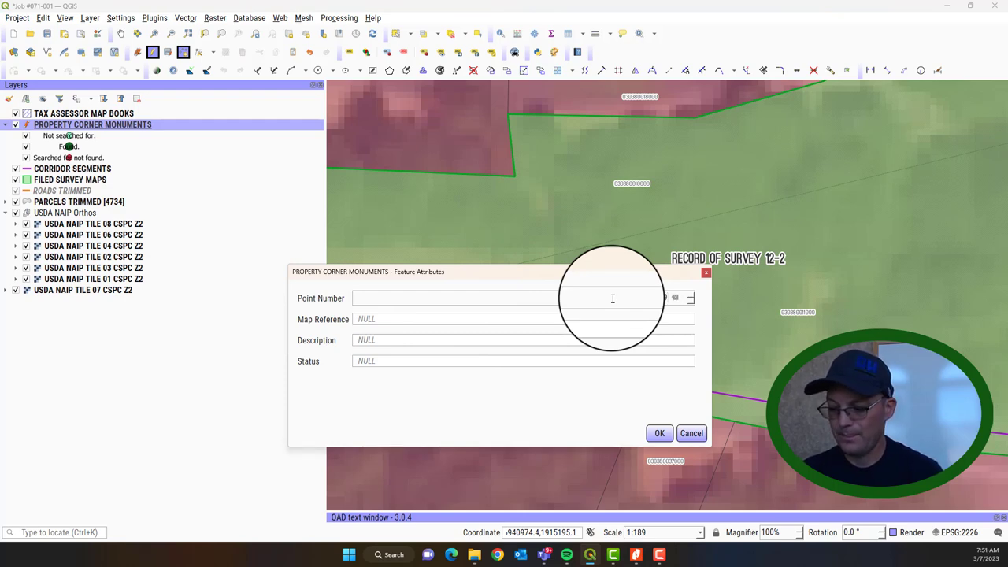
key("Tab")
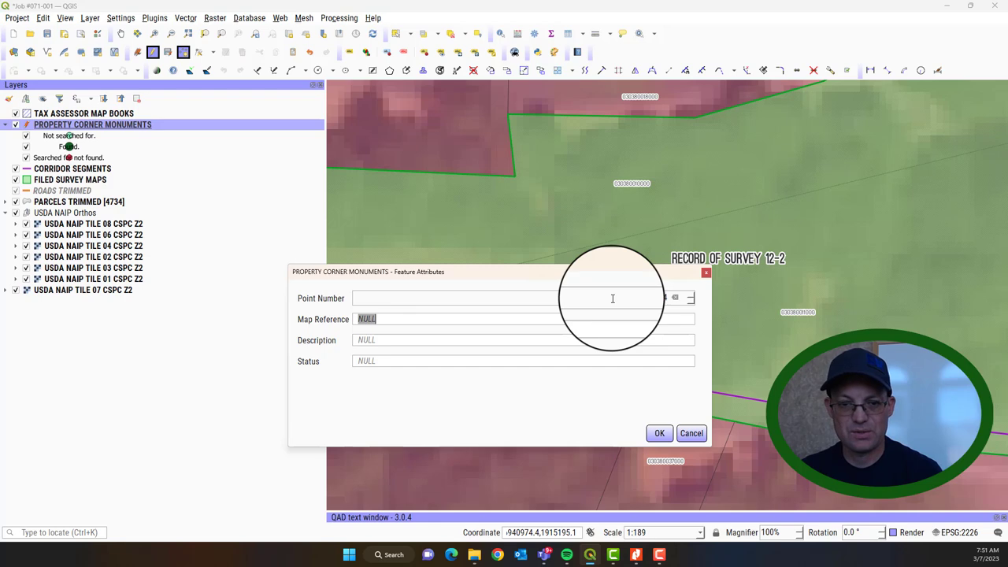
type("RS 1")
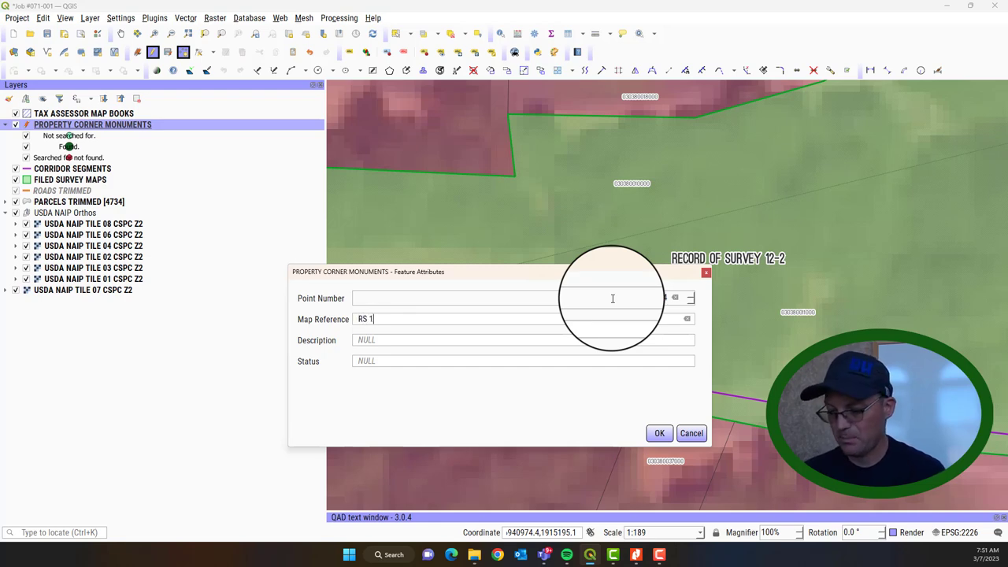
type("2-002")
key("Tab")
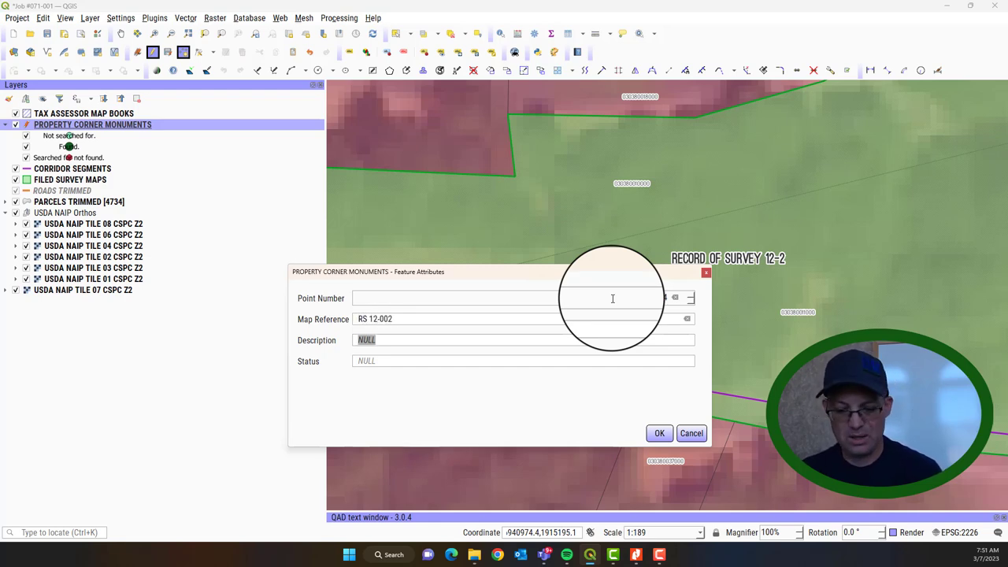
type("3/4 Inch Rebar \"LS 2902\".")
key("Tab")
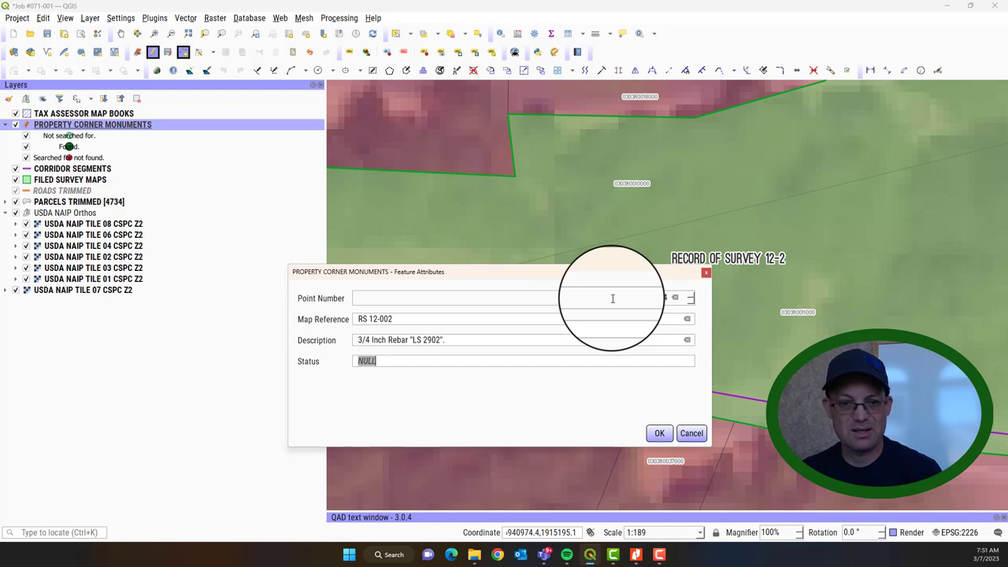
type("Found/.")
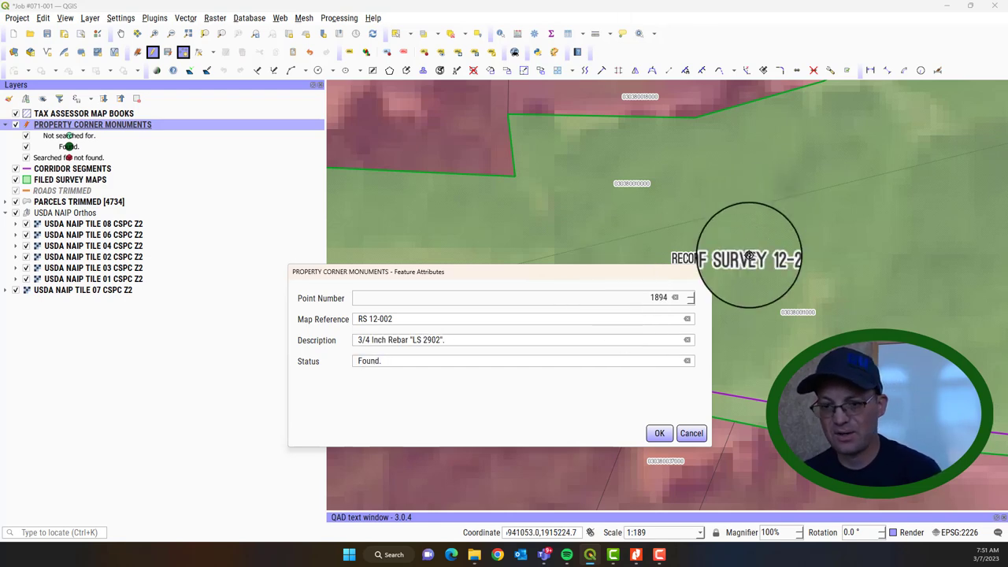
left_click(659, 433)
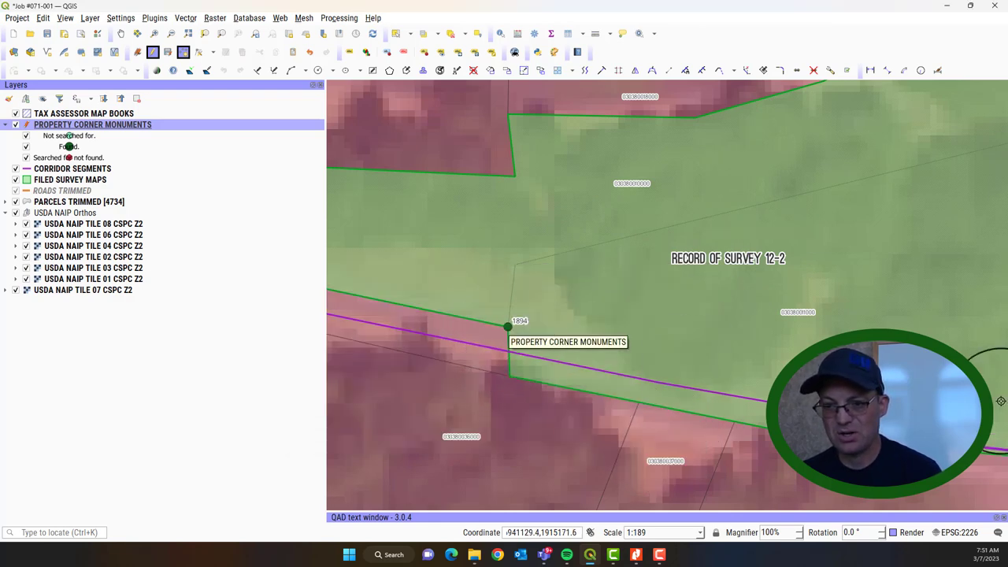
left_click_drag(508, 334, 506, 343)
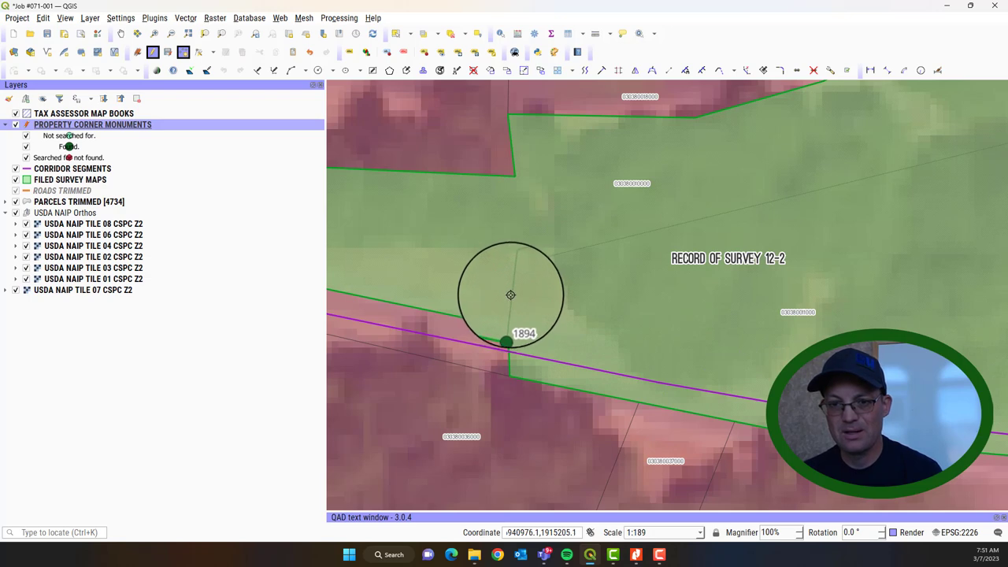
Place a new boundary monument numbered 895 with map reference RS 12-002.
left_click(512, 295)
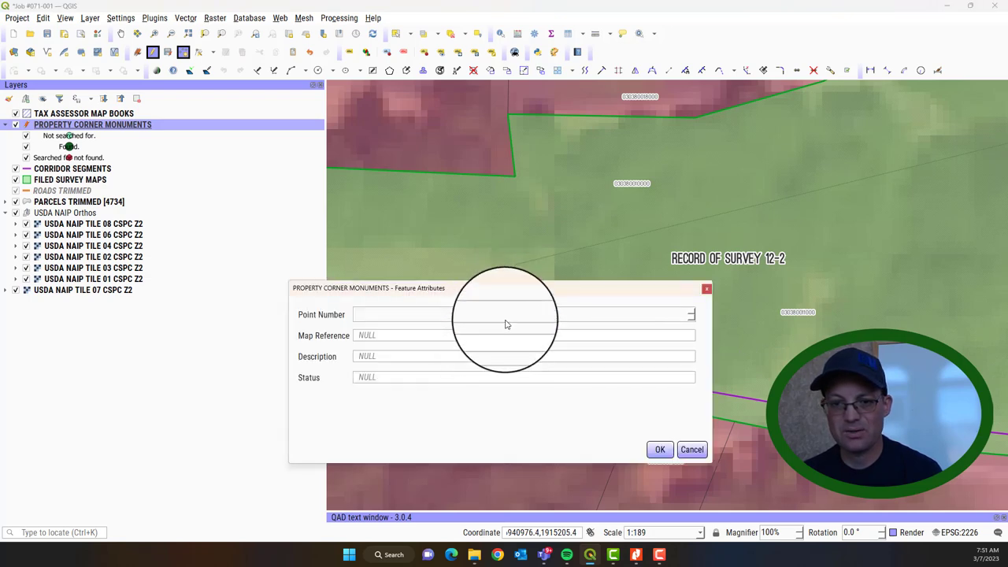
type("19")
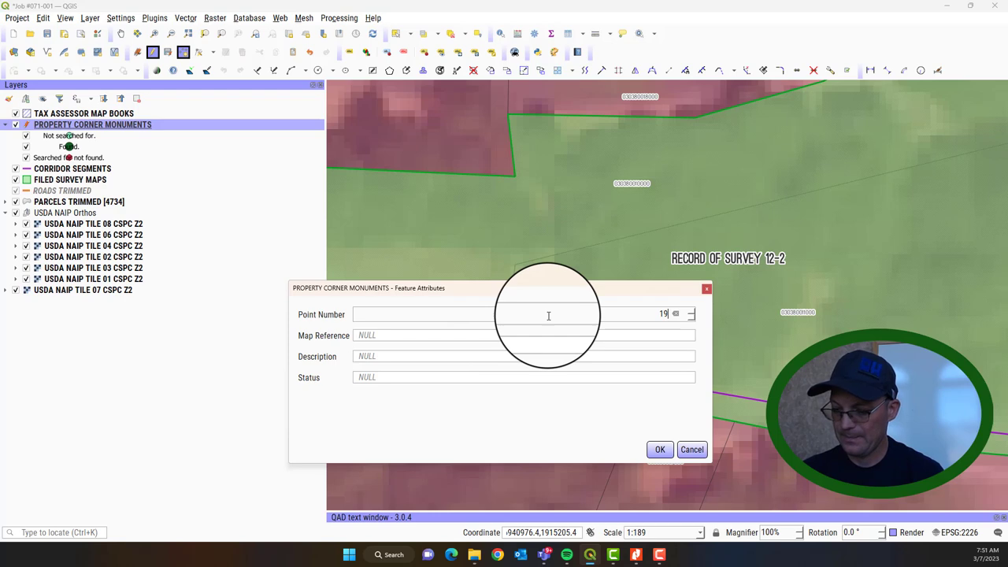
key("BackSpace")
key("BackSpace")
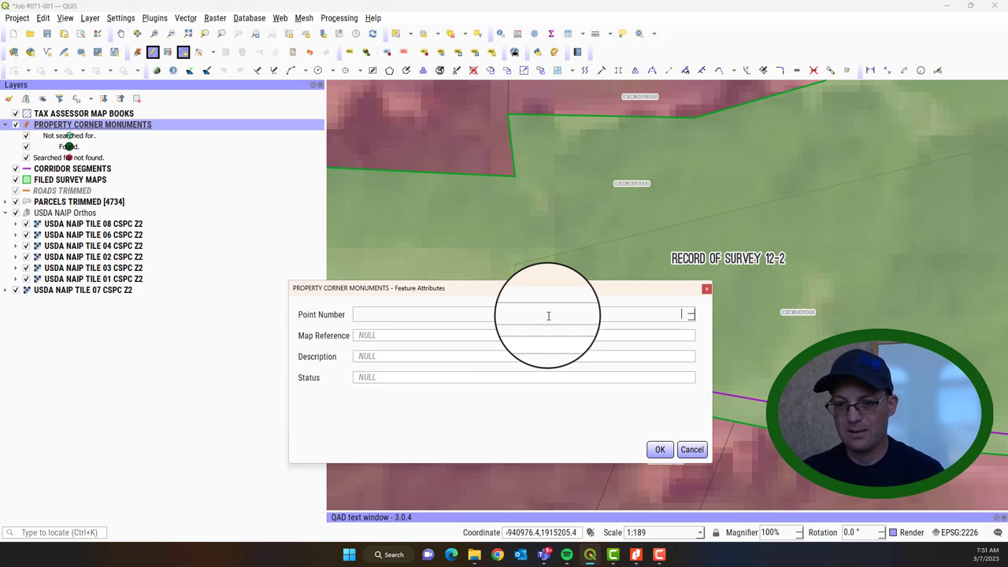
type("895")
key("Tab")
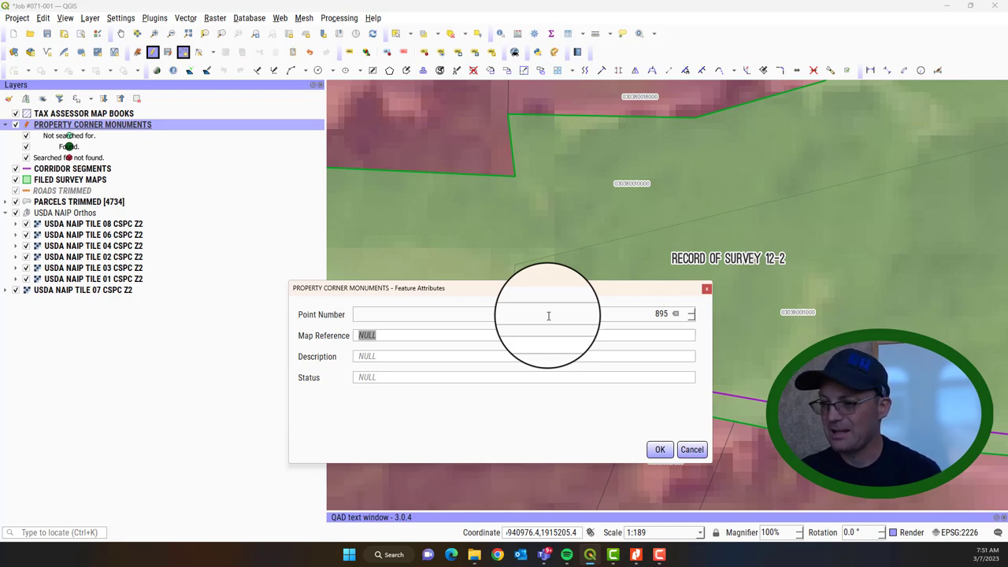
type("RS 12")
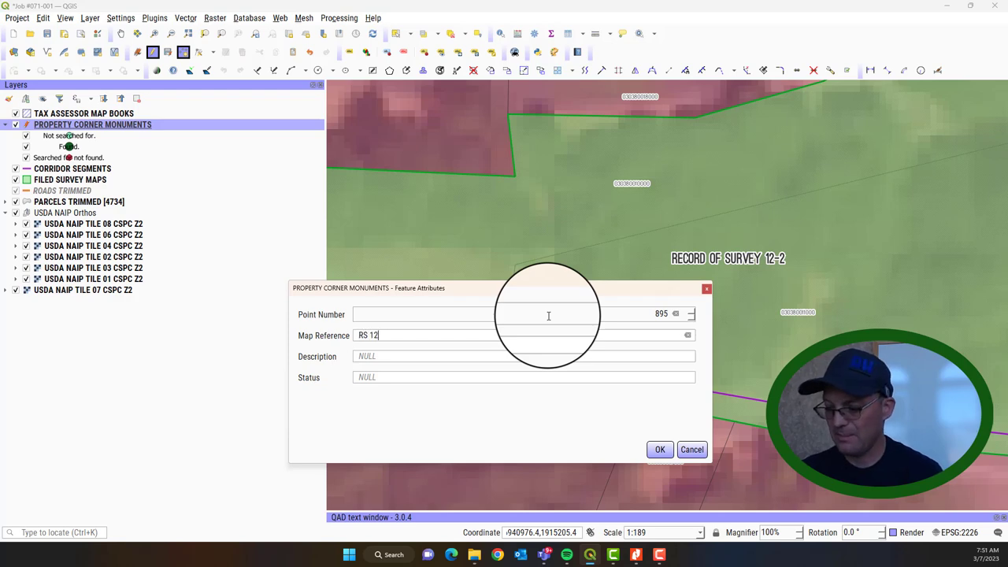
type("-002")
key("Tab")
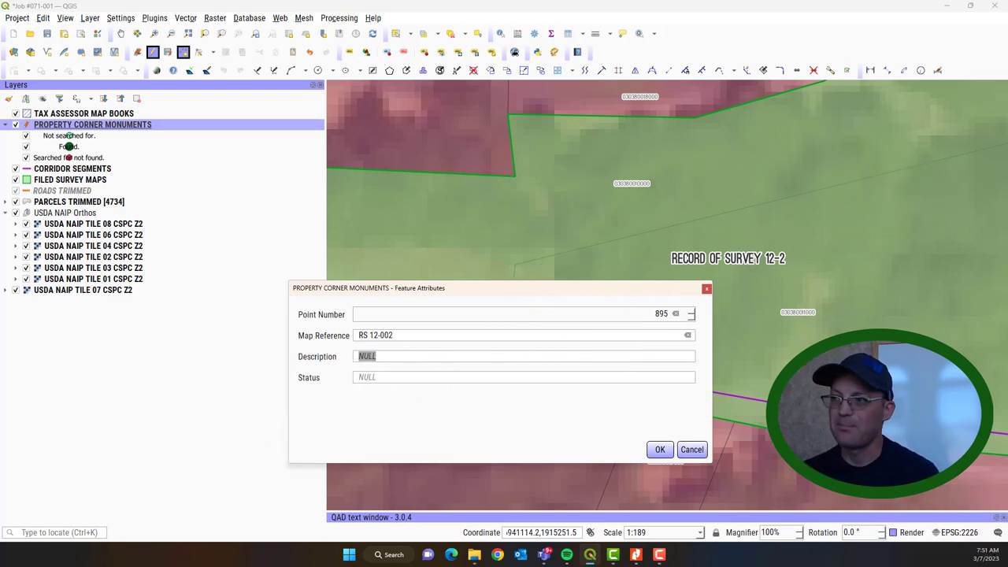
After checking the survey PDF, give monument 895 description '2 inch iron pipe' and status Found.
key("alt+Tab")
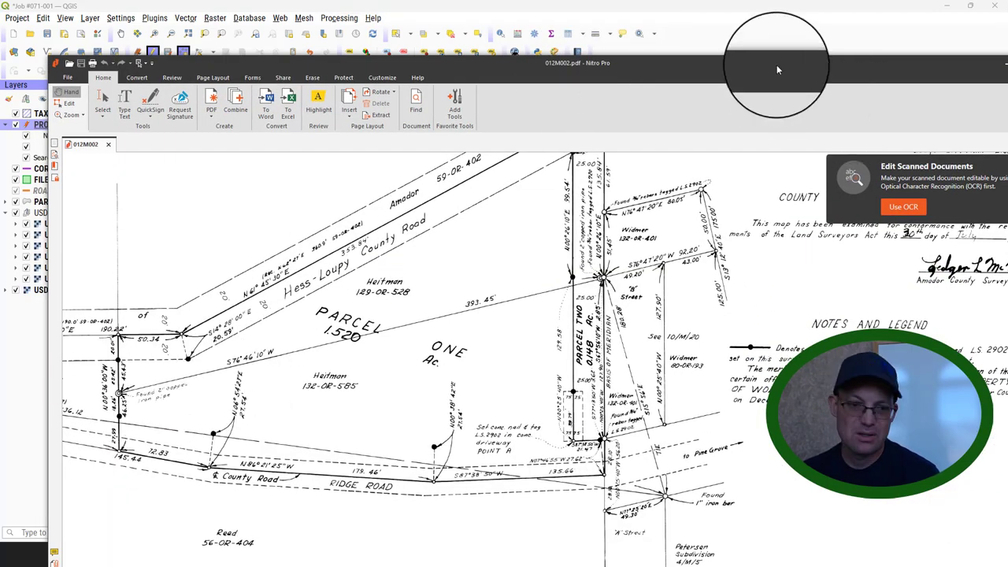
key("alt+Tab")
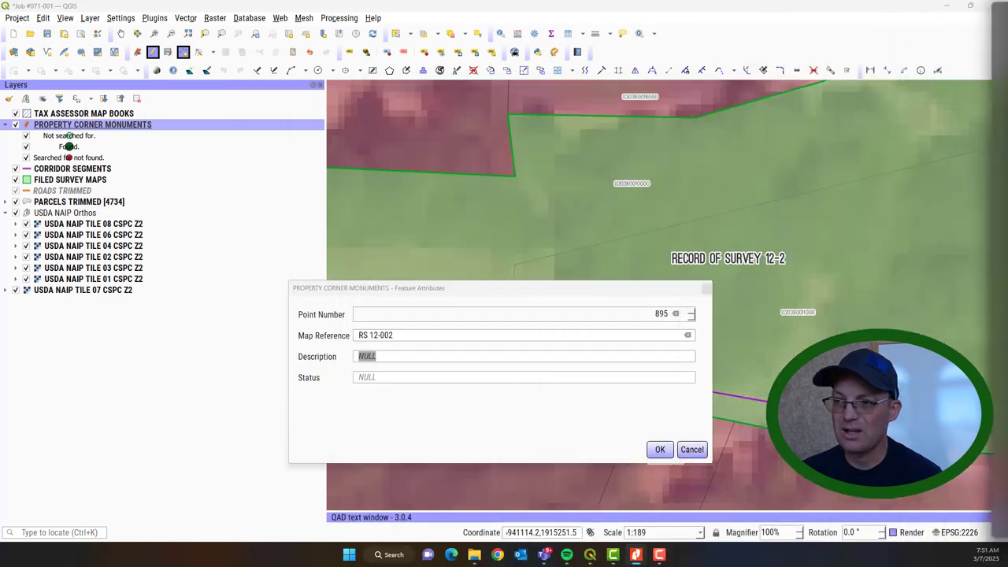
left_click(488, 358)
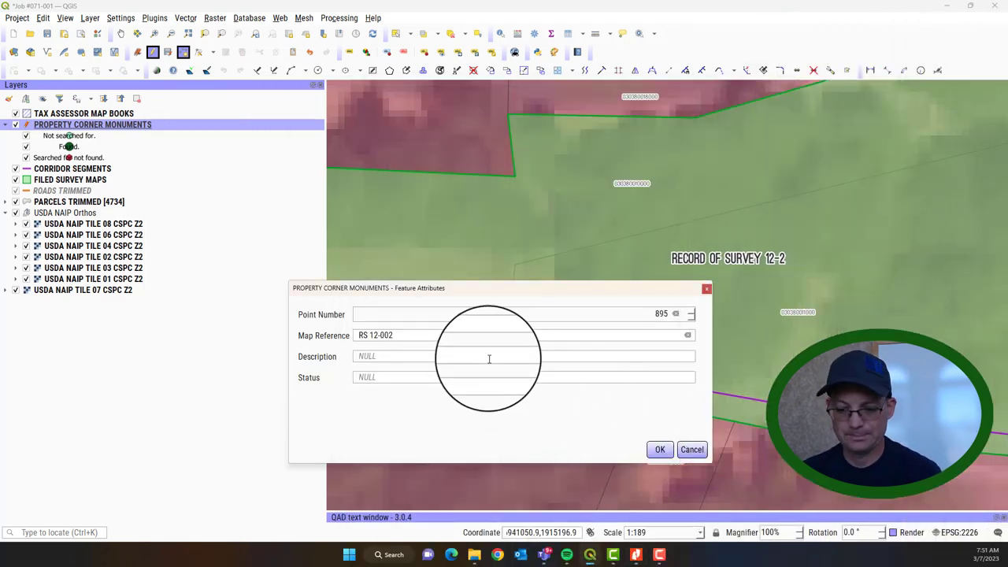
key("BackSpace")
key("BackSpace")
key("BackSpace")
key("BackSpace")
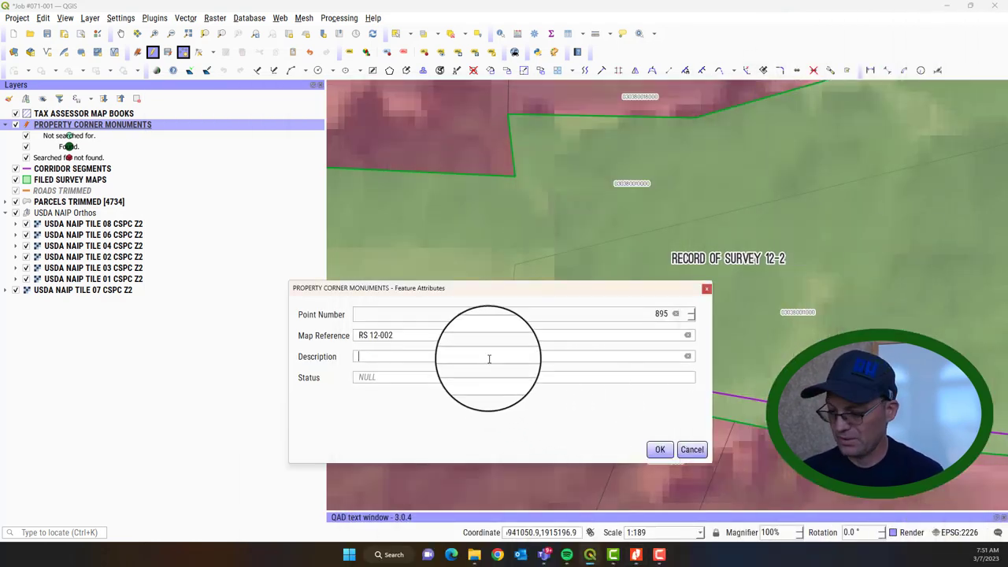
type("2 inch i")
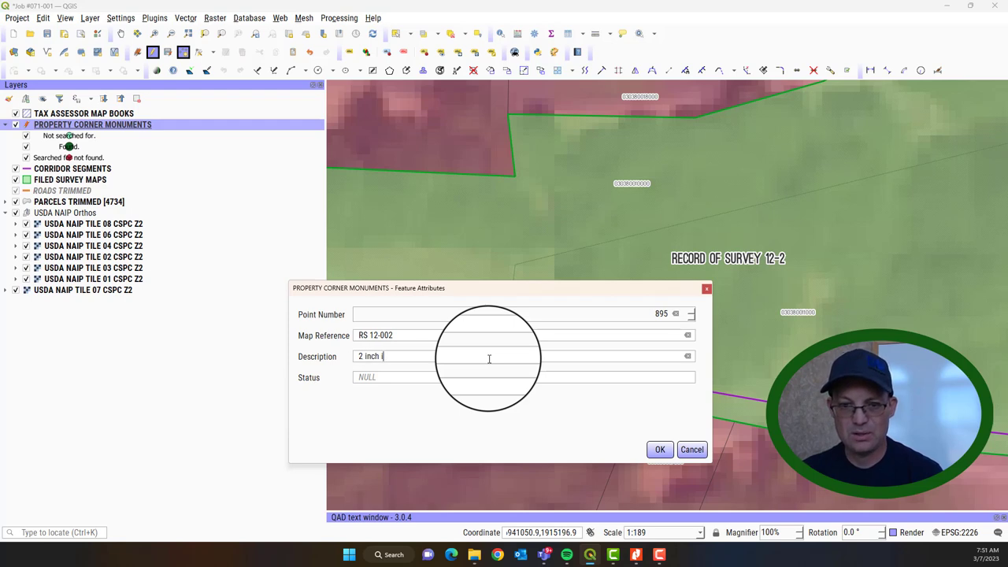
type("ron pipe.")
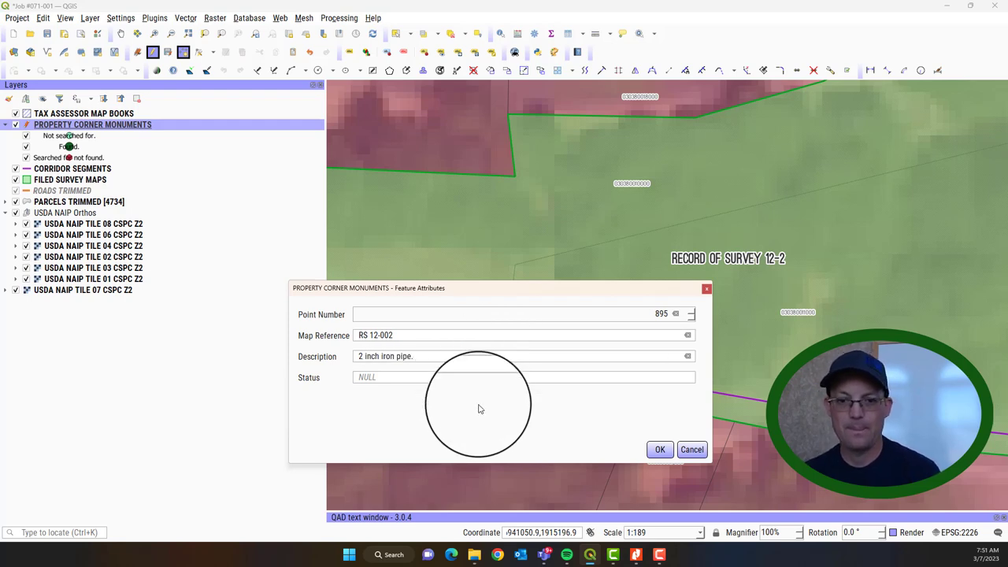
left_click(484, 378)
type("Found.")
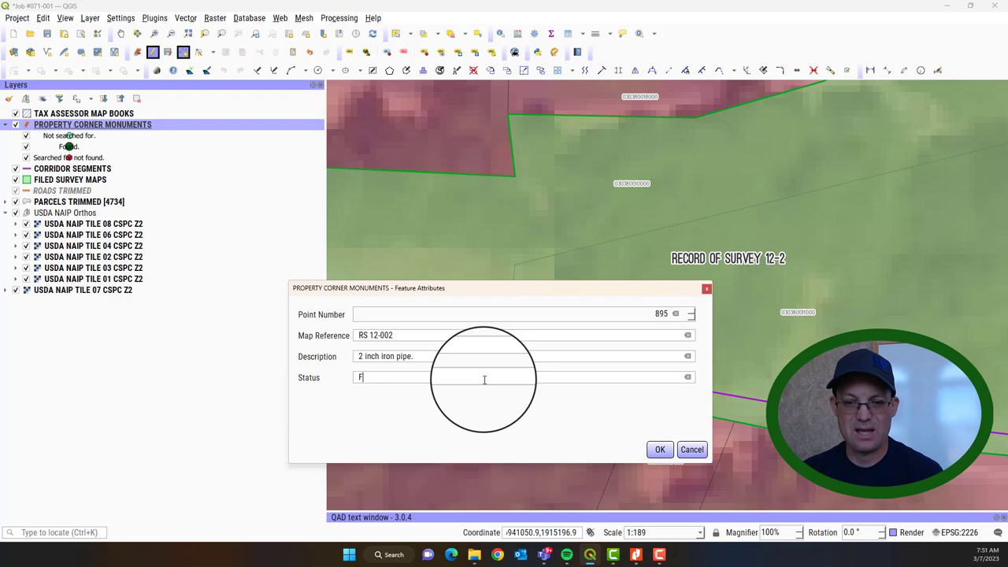
left_click(660, 450)
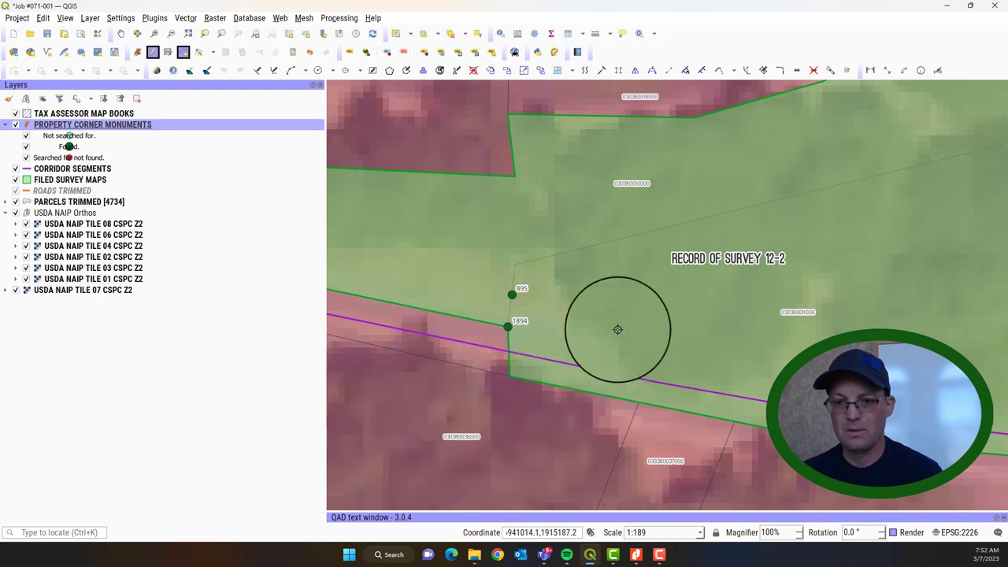
Add monument 896 at the parcel vertex with RS 12-002, the pasted 3/4 Inch Rebar description and status Found.
left_click(517, 268)
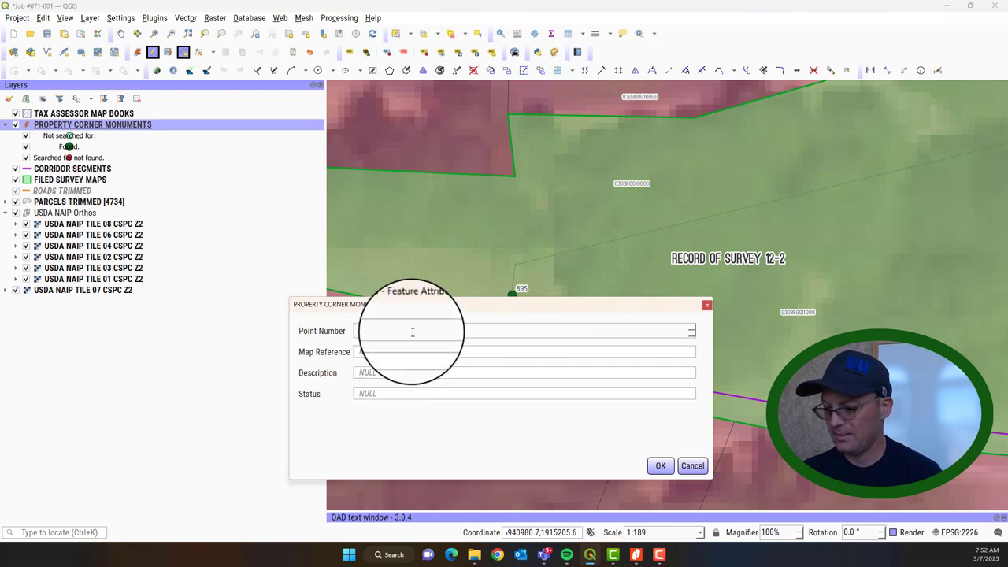
type("896")
left_click(553, 354)
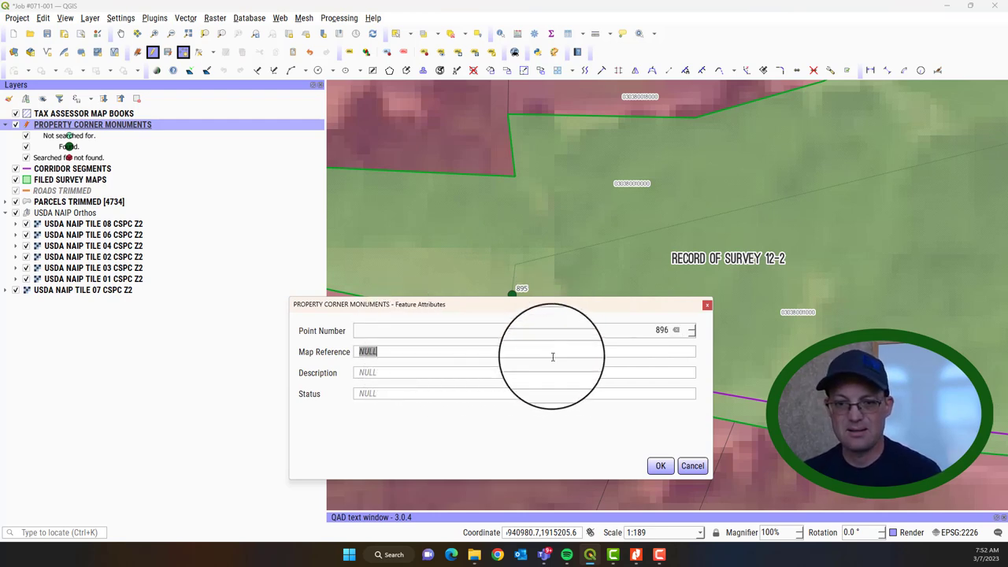
type("RS 12")
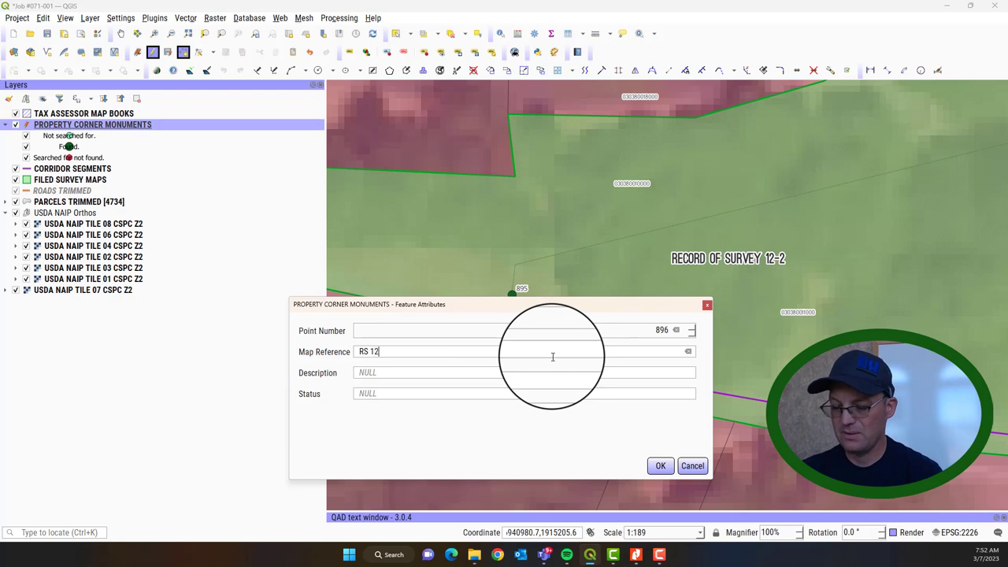
type("-002")
key("Tab")
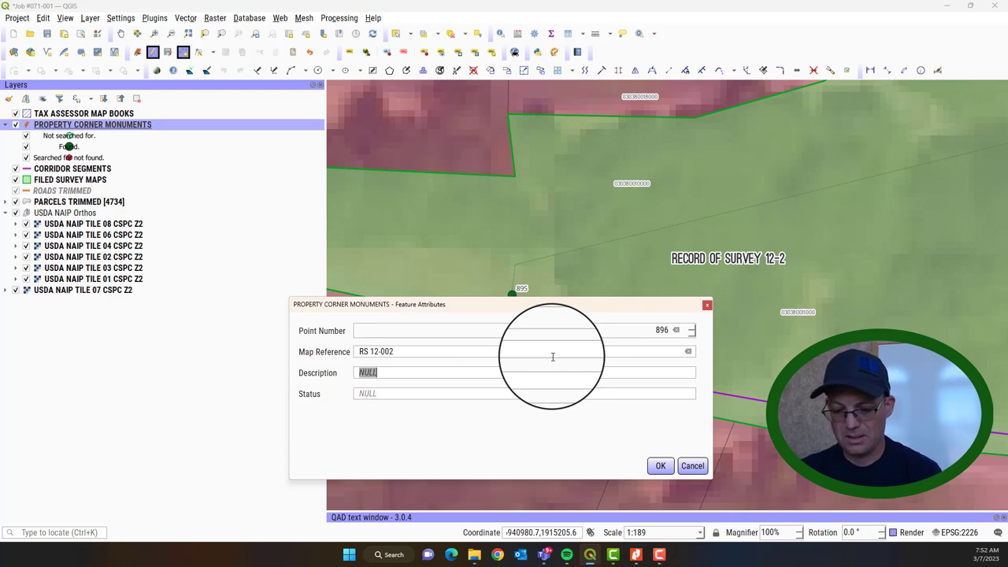
type("3/4 Inch Rebar \"LS 2902\"")
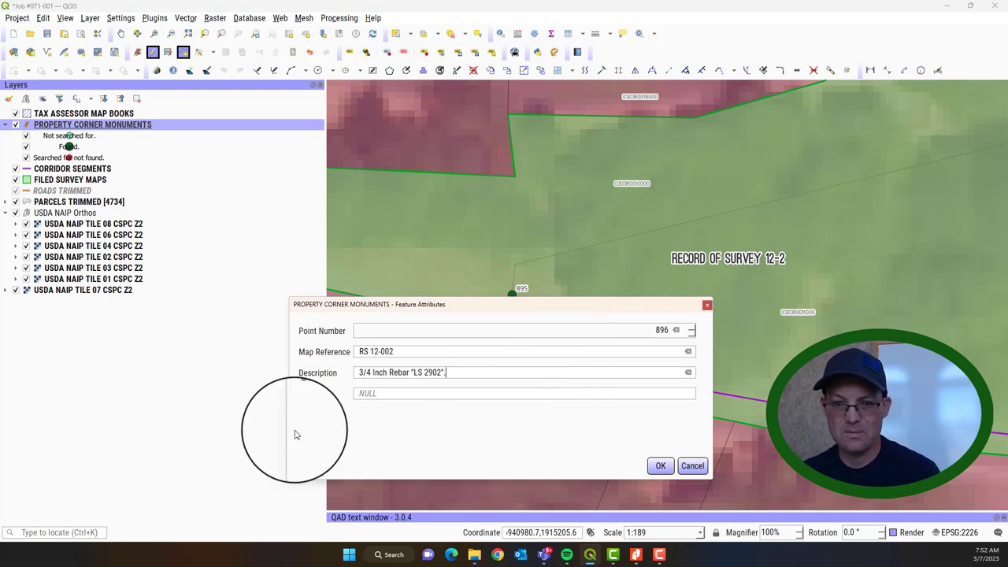
left_click(458, 394)
key("ctrl+a")
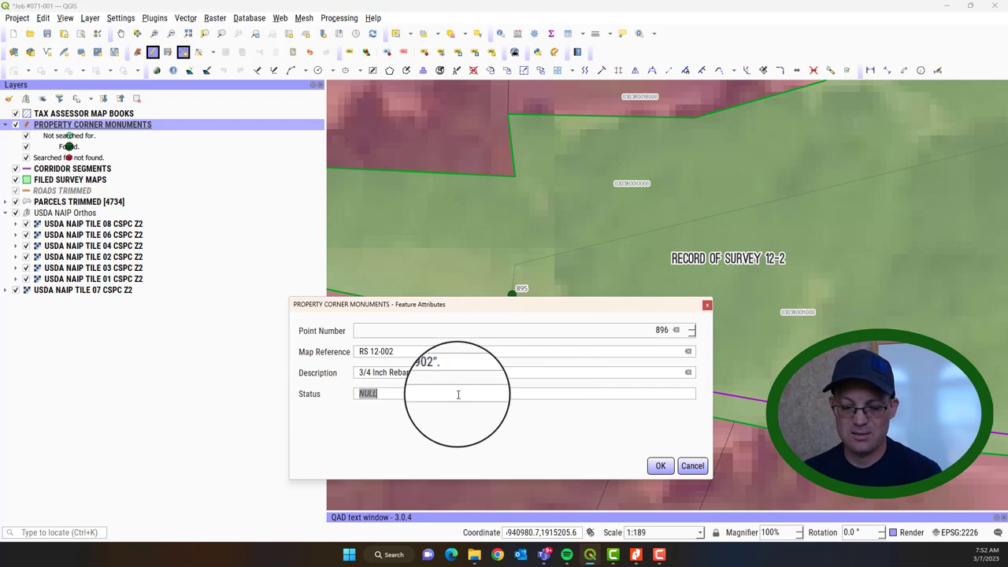
left_click(661, 466)
Turn off editing on the PROPERTY CORNER MONUMENTS layer, committing the new monument points.
scroll(472, 255, "down", 2)
left_click_drag(693, 326, 596, 326)
scroll(744, 293, "down", 1)
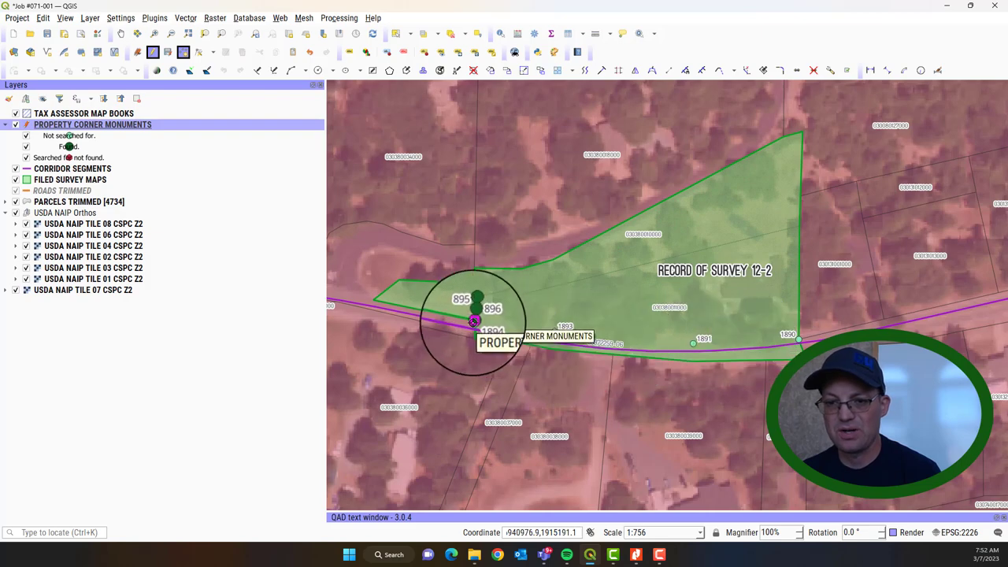
scroll(475, 310, "up", 2)
scroll(484, 310, "down", 1)
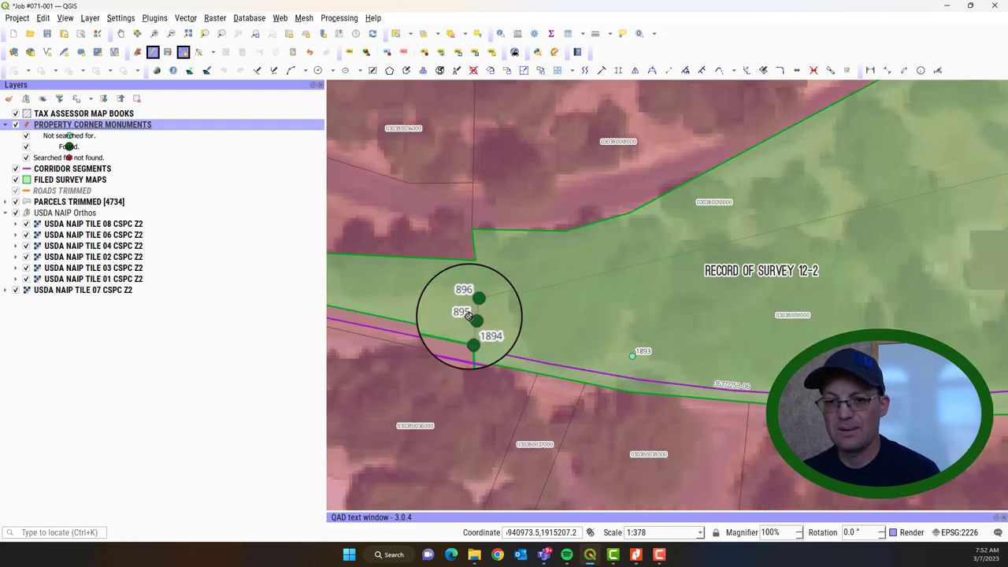
right_click(111, 126)
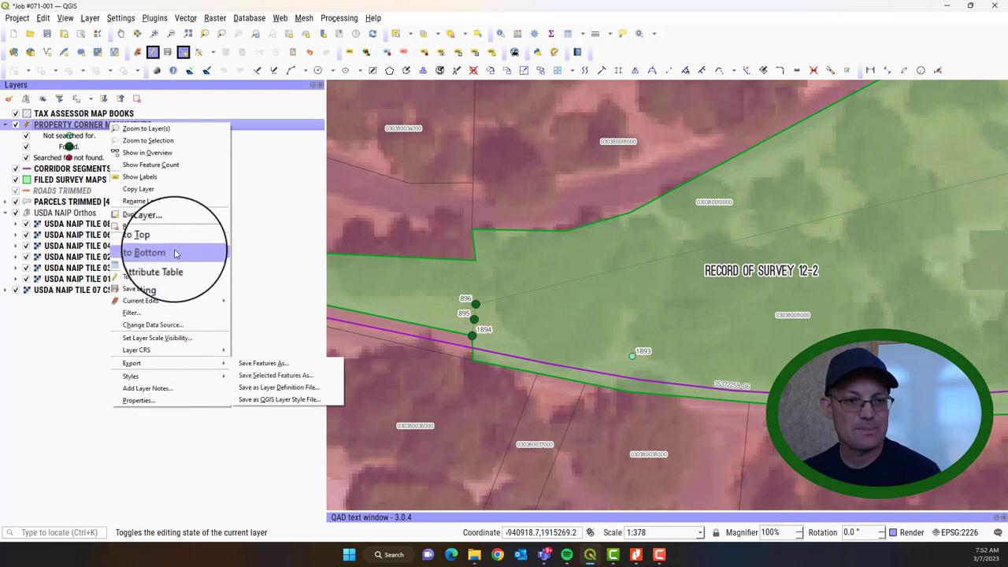
left_click(173, 292)
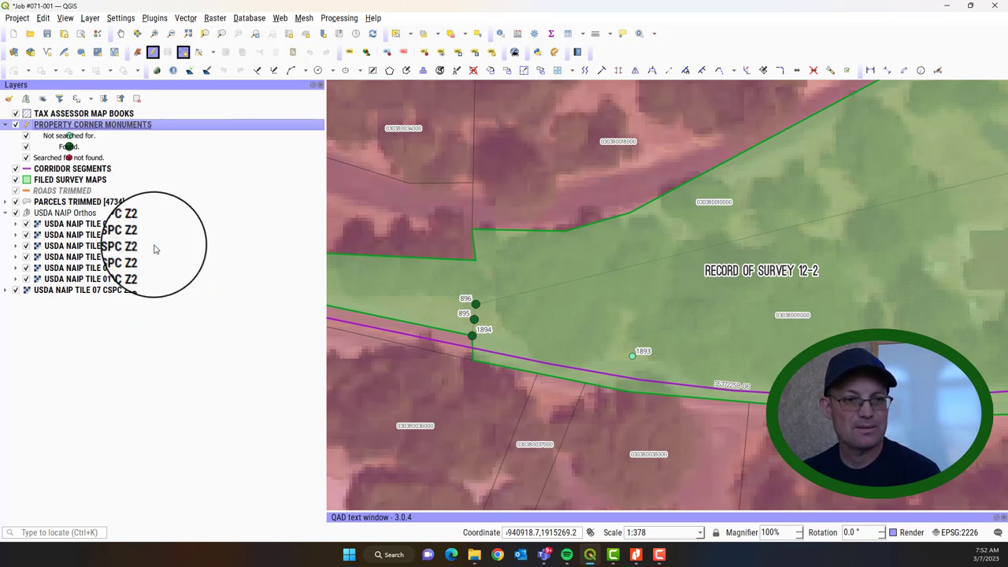
right_click(86, 125)
left_click(112, 280)
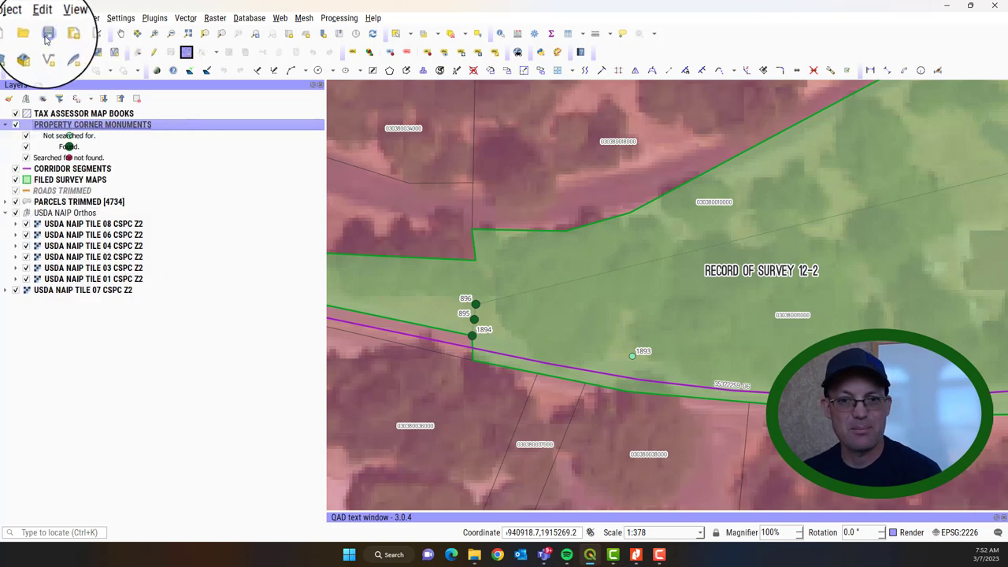
Save the Job #071-001 project and zoom out to bring Parcel Map 20-100 into view.
left_click(47, 34)
left_click_drag(765, 315, 623, 315)
scroll(623, 315, "down", 2)
scroll(625, 316, "up", 1)
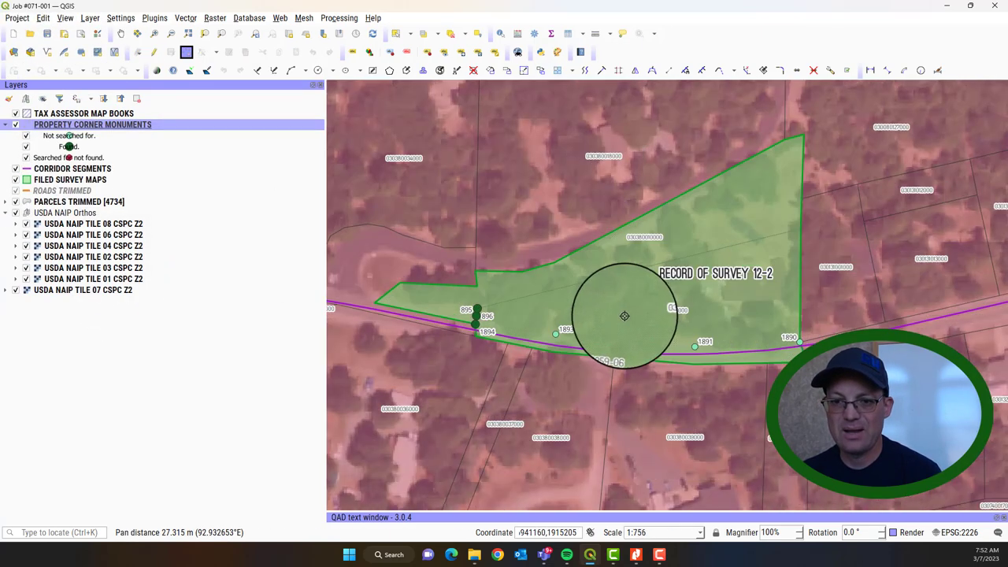
scroll(796, 351, "down", 4)
left_click_drag(796, 350, 764, 241)
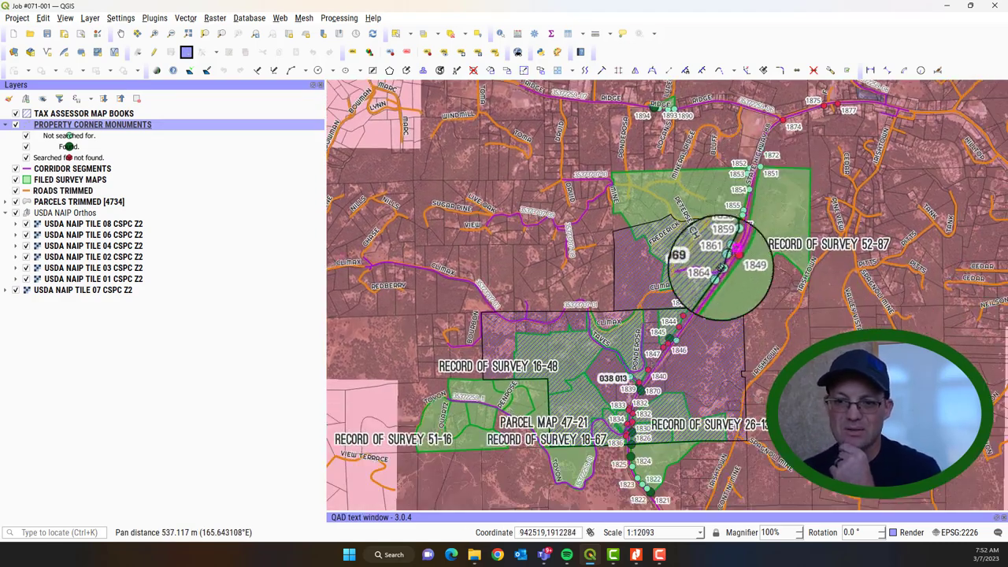
left_click_drag(635, 355, 640, 277)
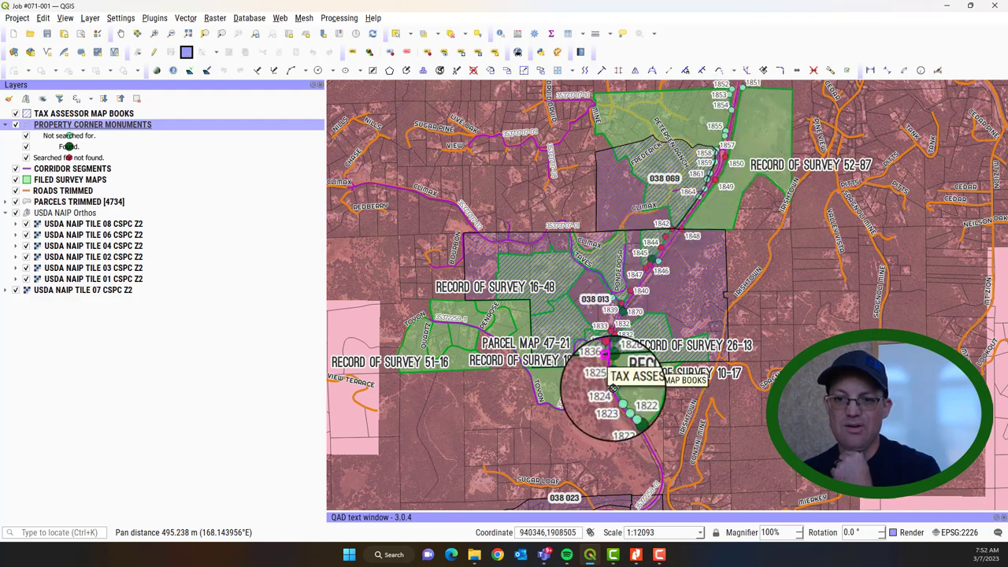
left_click_drag(613, 388, 668, 236)
scroll(452, 364, "up", 2)
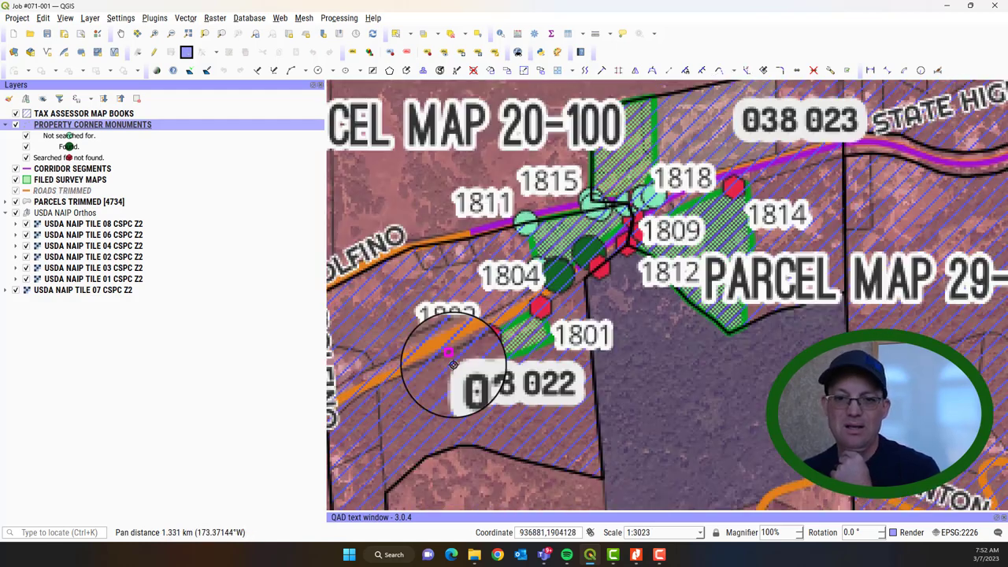